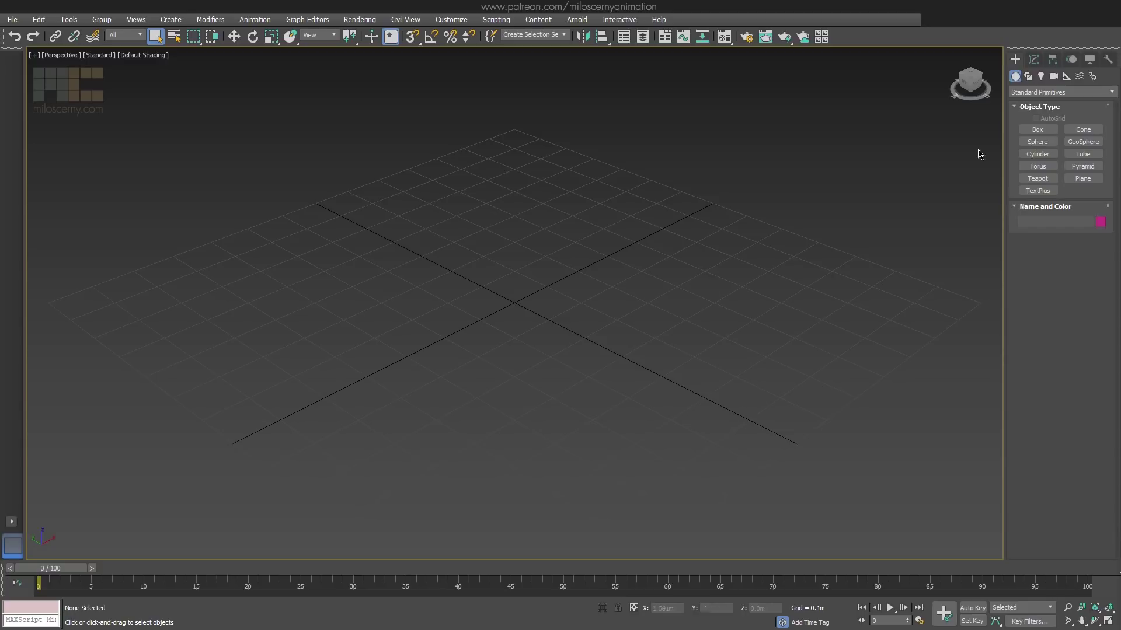
# Create a CATParent helper in the middle of the grid and zero its X and Y position.
pyautogui.click(1066, 76)
pyautogui.click(1060, 92)
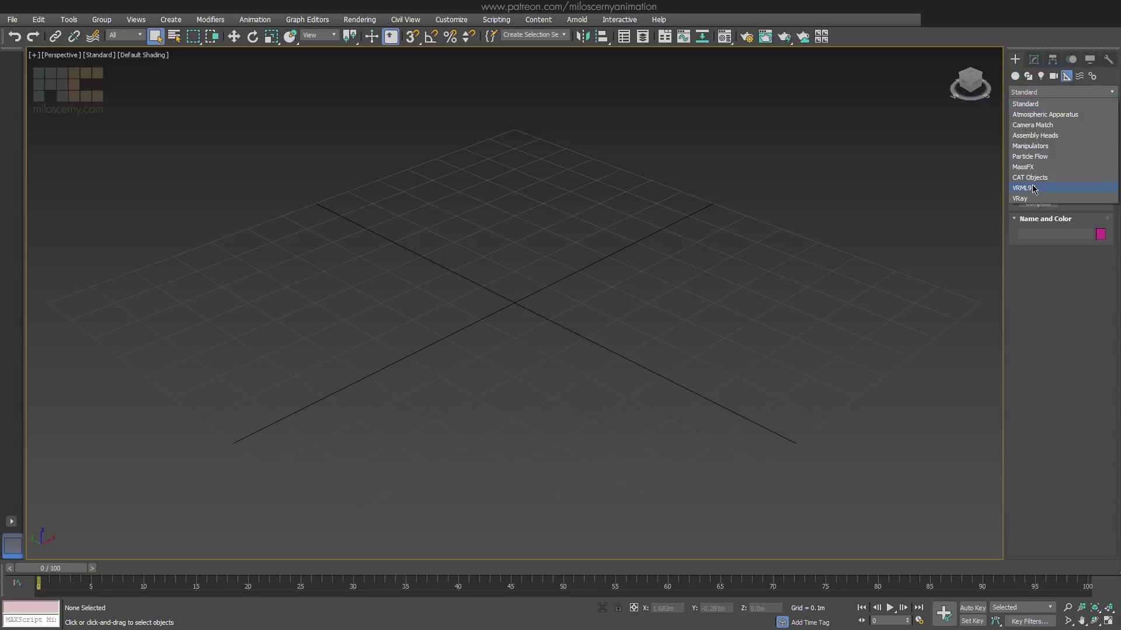
pyautogui.click(1035, 183)
pyautogui.click(1037, 142)
pyautogui.moveTo(518, 300); pyautogui.dragTo(631, 345)
pyautogui.press('w')
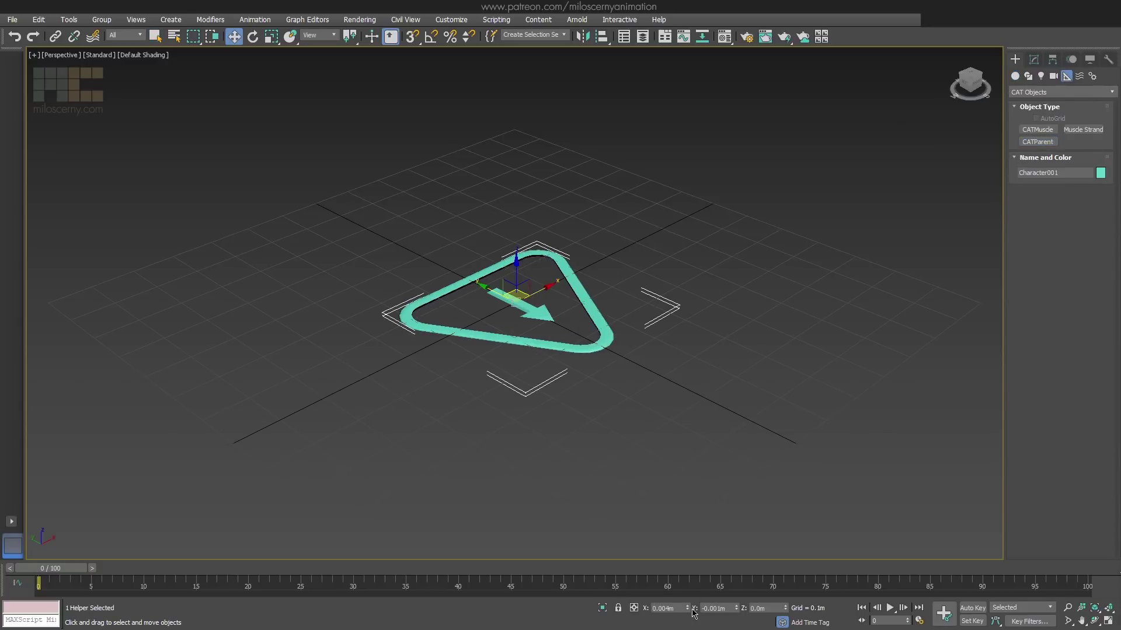
pyautogui.rightClick(687, 608)
# Create a pelvis hub for the CAT rig and add an arm to it.
pyautogui.click(1034, 60)
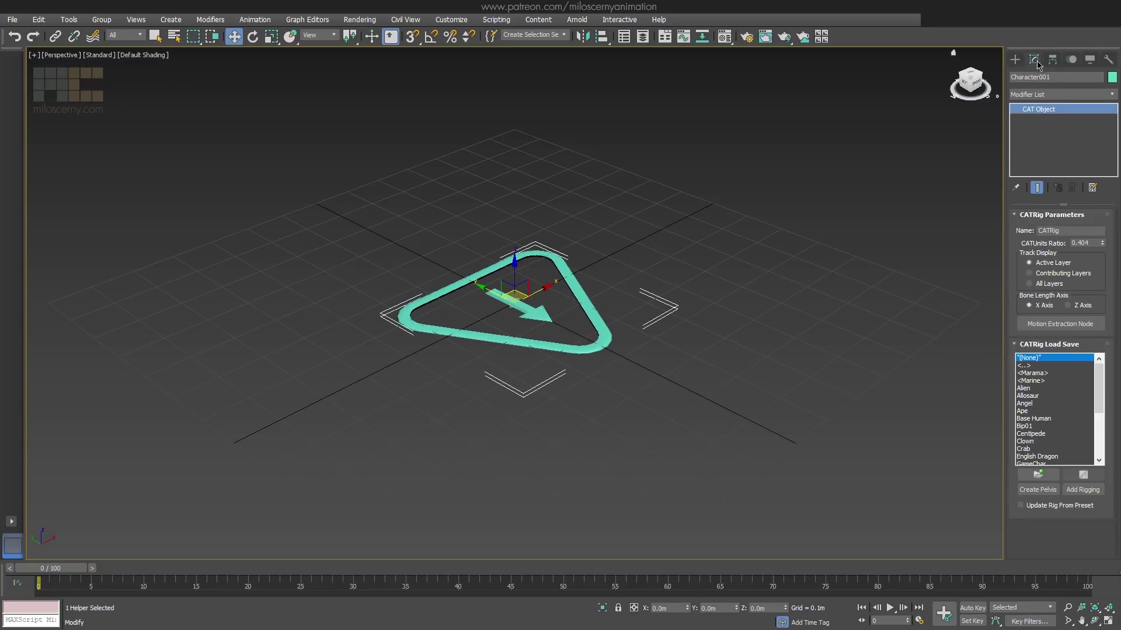
pyautogui.click(1031, 477)
pyautogui.click(525, 127)
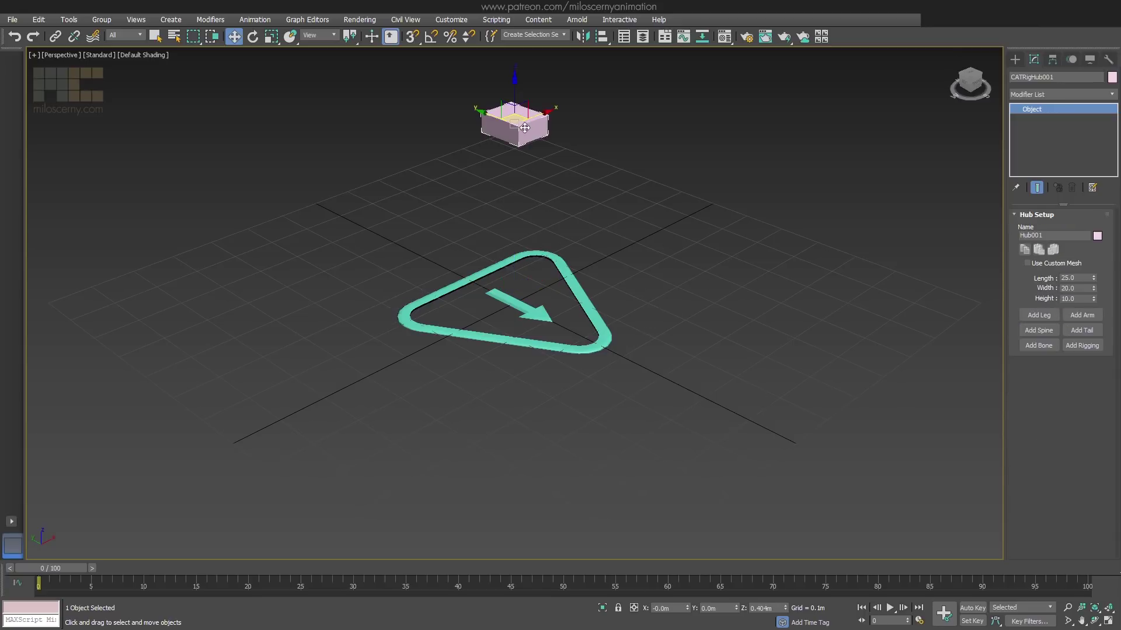
pyautogui.click(1086, 323)
# Set the number of digits on the arm's palm to 5.
pyautogui.keyDown('alt'); pyautogui.moveTo(695, 292); pyautogui.dragTo(576, 275, button='middle'); pyautogui.keyUp('alt')
pyautogui.scroll(3, 576, 275)
pyautogui.moveTo(527, 240); pyautogui.dragTo(583, 275, button='middle')
pyautogui.click(588, 276)
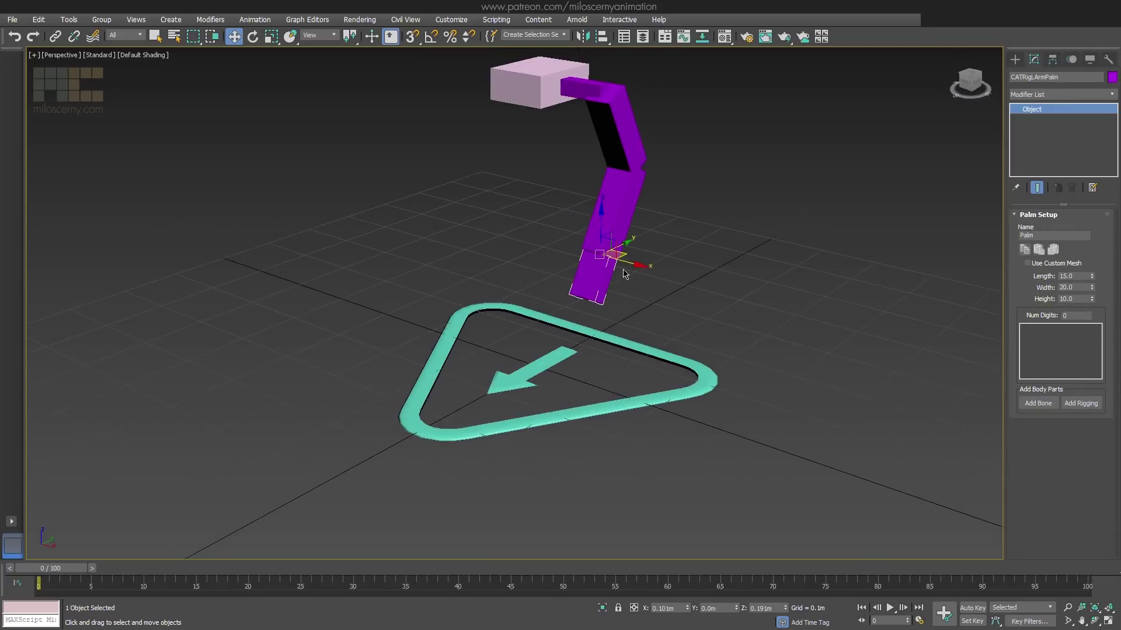
pyautogui.scroll(3, 624, 274)
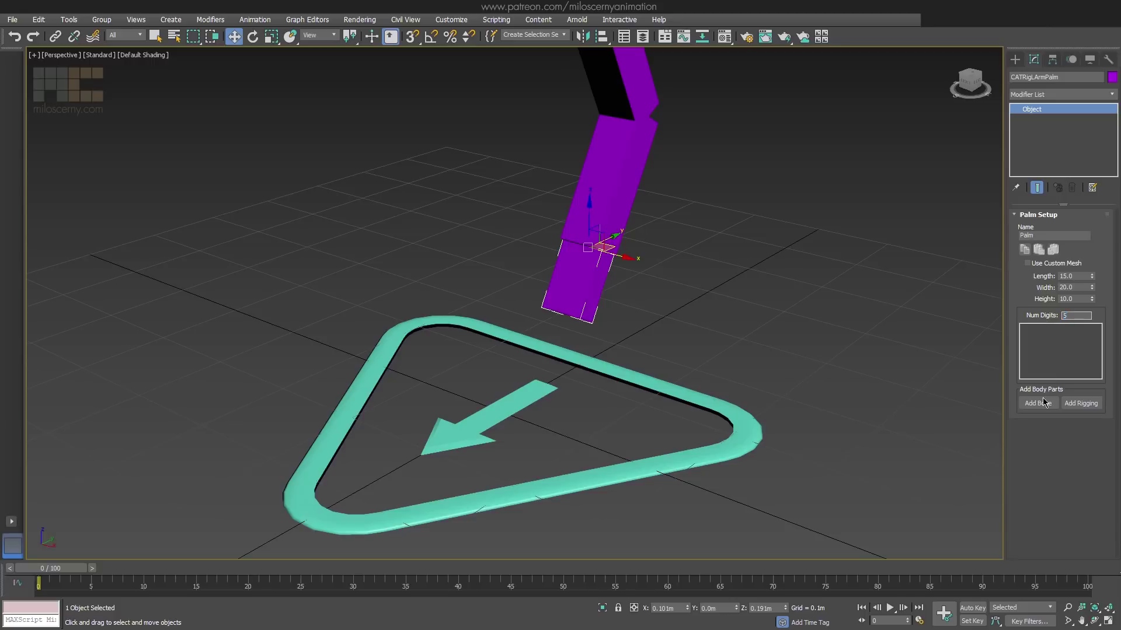
pyautogui.press('Return')
pyautogui.keyDown('alt'); pyautogui.moveTo(773, 345); pyautogui.dragTo(749, 308, button='middle'); pyautogui.keyUp('alt')
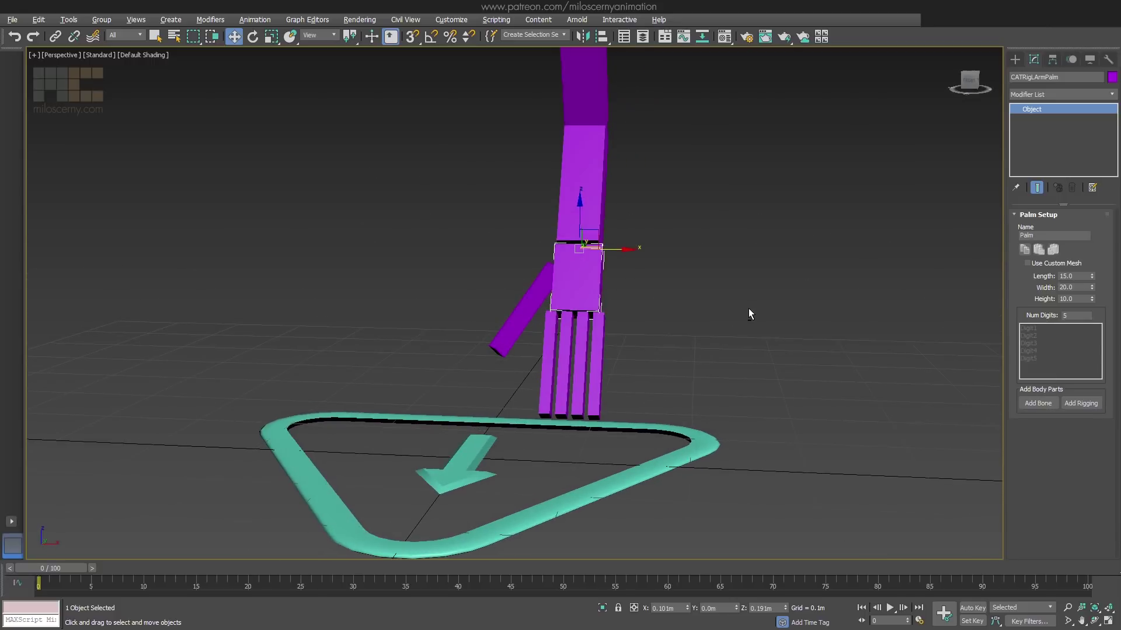
# Examine the palm's Digit Manager with its preset poses and digit modifiers in the motion settings.
pyautogui.click(1071, 61)
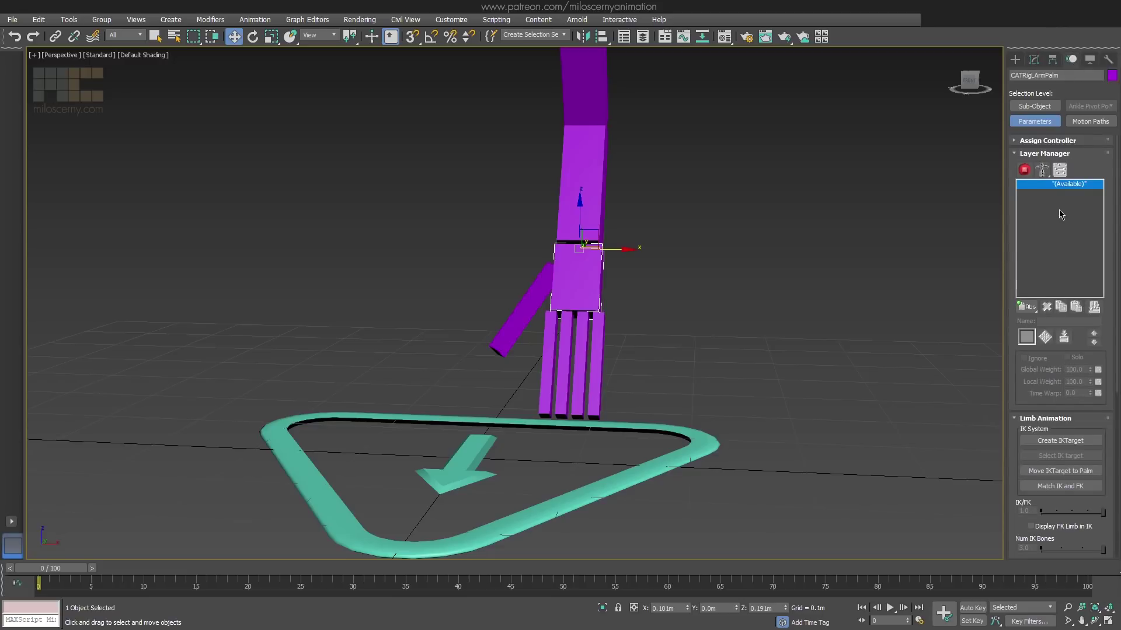
pyautogui.scroll(-8, 1017, 332)
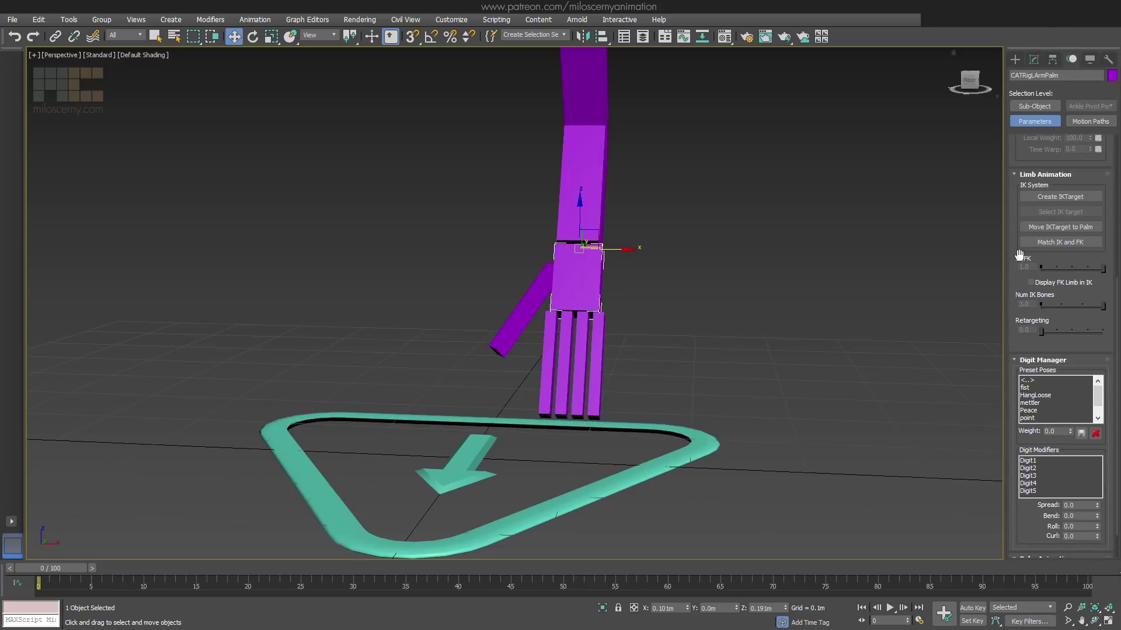
pyautogui.scroll(-1, 1020, 345)
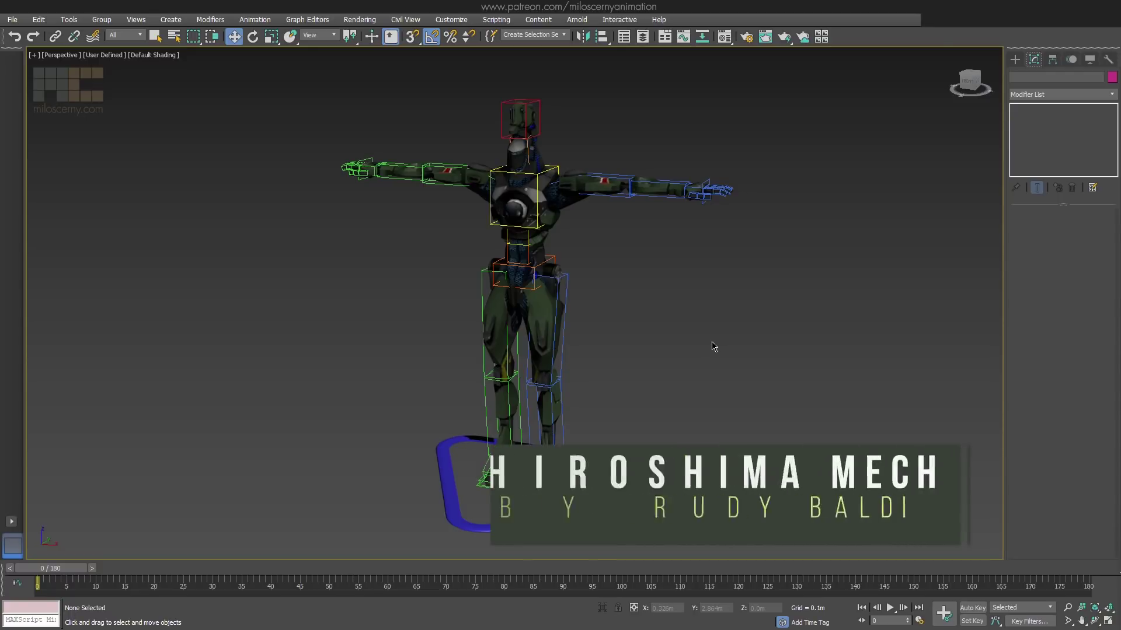
# Save the current finger pose of the mech's left palm as a hand pose preset named Mech_default.
pyautogui.click(699, 196)
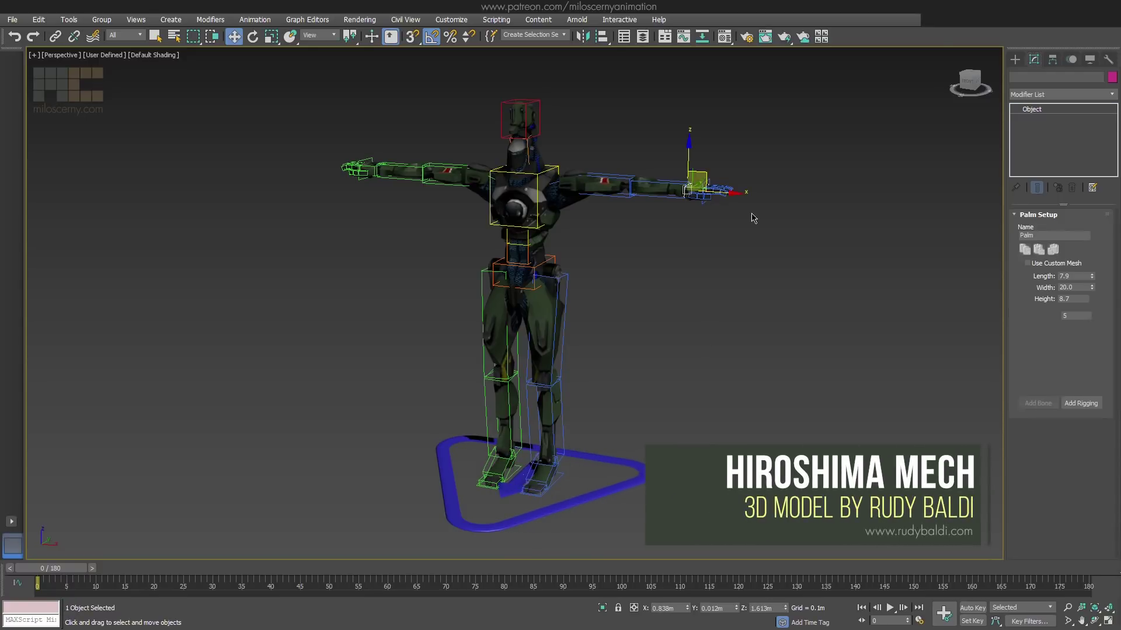
pyautogui.moveTo(740, 221); pyautogui.dragTo(712, 301, button='middle')
pyautogui.scroll(5, 674, 289)
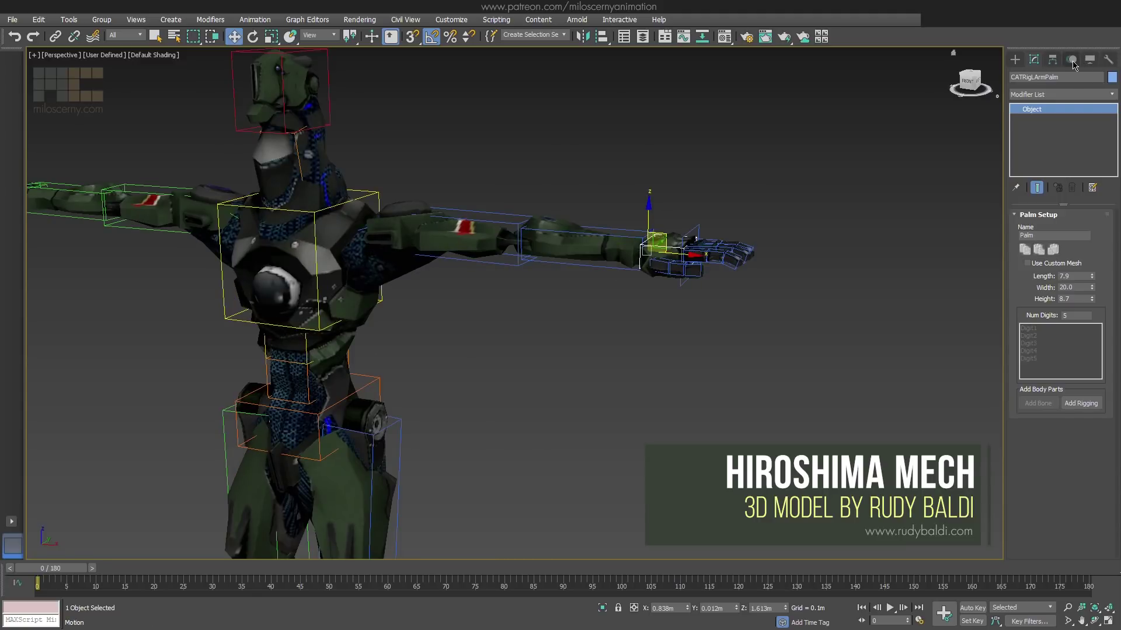
pyautogui.scroll(-5, 1016, 392)
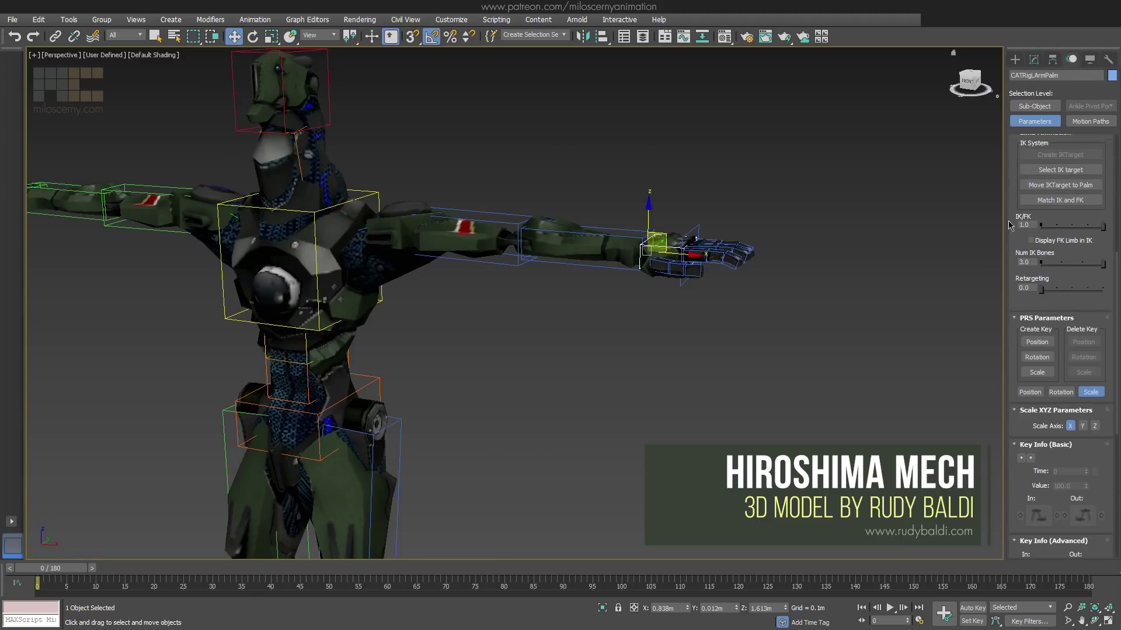
pyautogui.moveTo(1012, 354); pyautogui.dragTo(1003, 217)
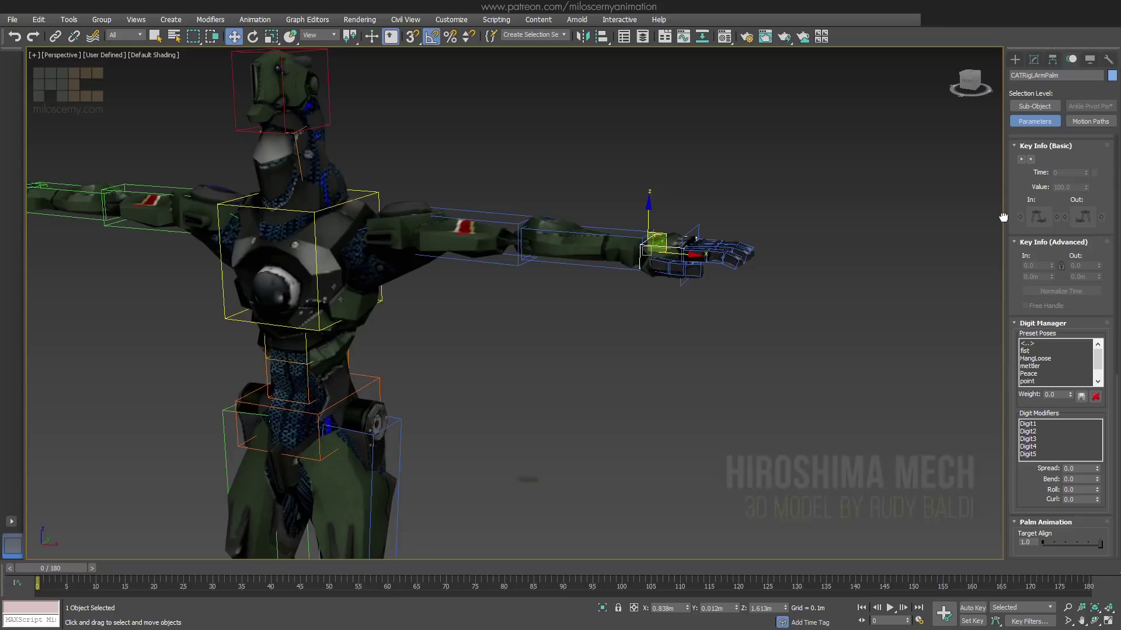
pyautogui.moveTo(779, 239); pyautogui.dragTo(738, 301, button='middle')
pyautogui.keyDown('alt'); pyautogui.moveTo(738, 301); pyautogui.dragTo(668, 340, button='middle'); pyautogui.keyUp('alt')
pyautogui.scroll(4, 683, 339)
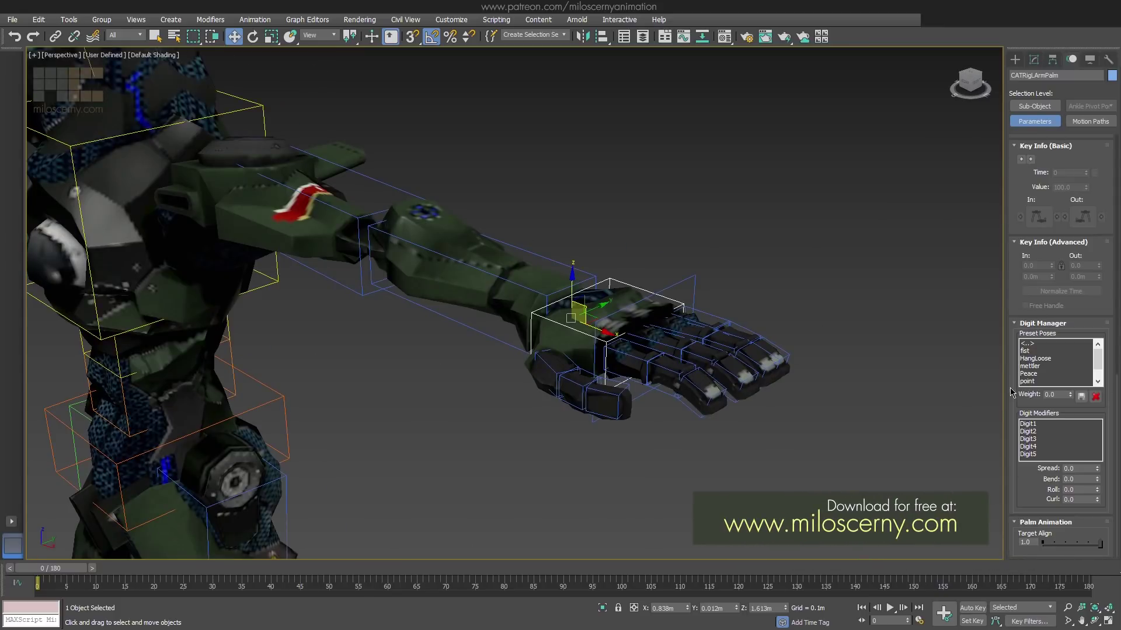
pyautogui.click(1080, 397)
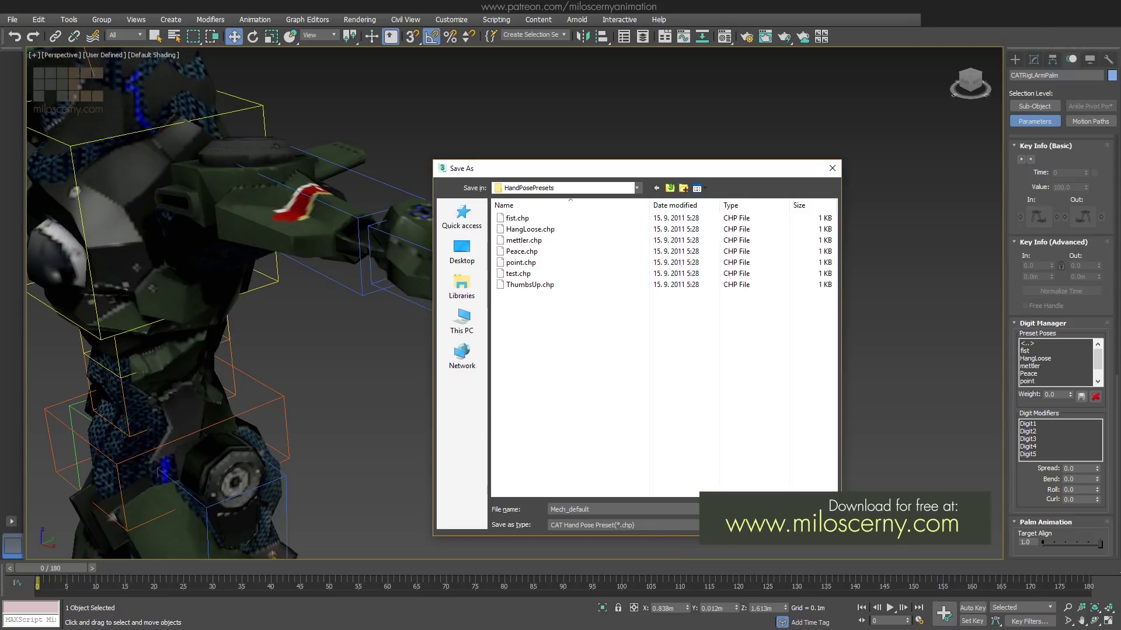
pyautogui.press('Return')
# Unhide the cylinder that serves as a gripping reference for the mech's left hand.
pyautogui.keyDown('alt'); pyautogui.moveTo(874, 385); pyautogui.dragTo(869, 389, button='middle'); pyautogui.keyUp('alt')
pyautogui.keyDown('alt'); pyautogui.moveTo(787, 390); pyautogui.dragTo(784, 381, button='middle'); pyautogui.keyUp('alt')
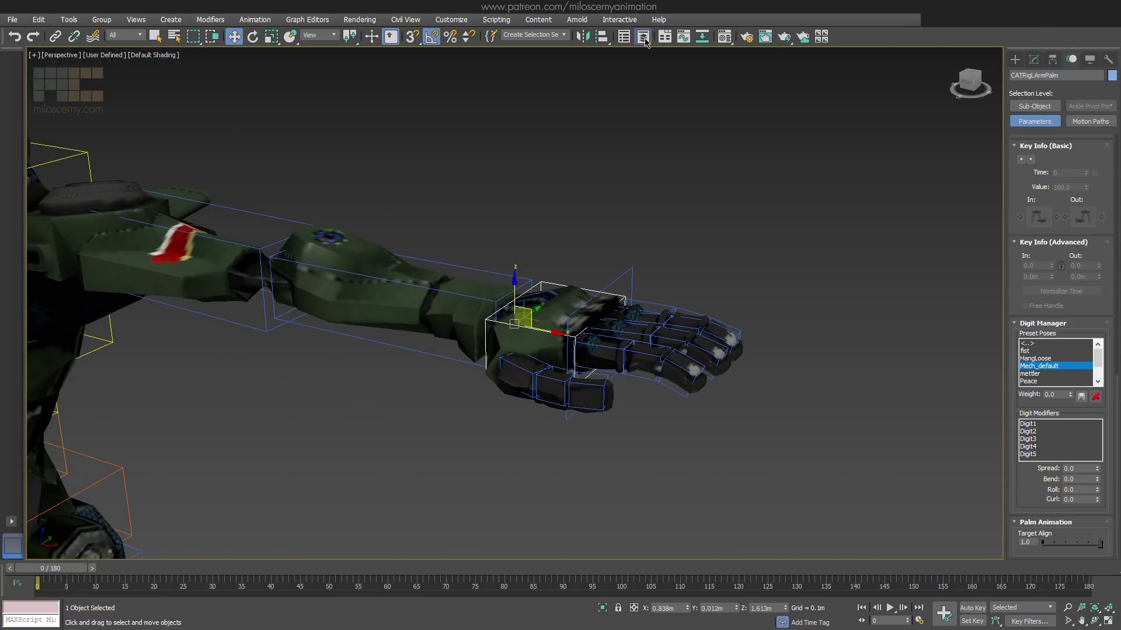
pyautogui.click(642, 37)
pyautogui.click(807, 158)
pyautogui.click(828, 168)
pyautogui.click(978, 99)
# Rotate the base segment of the left thumb downward so the thumb wraps under the cylinder.
pyautogui.keyDown('alt'); pyautogui.moveTo(677, 318); pyautogui.dragTo(715, 270, button='middle'); pyautogui.keyUp('alt')
pyautogui.scroll(3, 642, 303)
pyautogui.click(520, 356)
pyautogui.keyDown('alt'); pyautogui.moveTo(520, 356); pyautogui.dragTo(543, 350, button='middle'); pyautogui.keyUp('alt')
pyautogui.press('e')
pyautogui.moveTo(527, 319); pyautogui.dragTo(622, 355)
pyautogui.keyDown('alt'); pyautogui.moveTo(622, 355); pyautogui.dragTo(612, 327, button='middle'); pyautogui.keyUp('alt')
pyautogui.moveTo(534, 321); pyautogui.dragTo(560, 350)
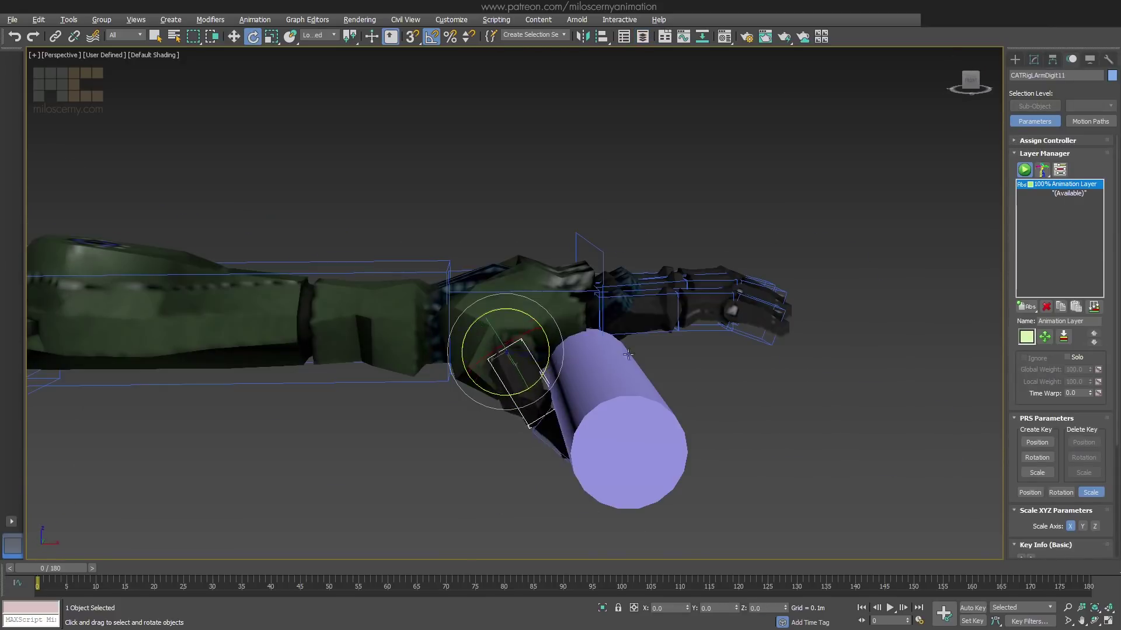
pyautogui.keyDown('alt'); pyautogui.moveTo(583, 351); pyautogui.dragTo(616, 313, button='middle'); pyautogui.keyUp('alt')
# Select all twelve segments of the four left fingers and rotate them together to curl around the cylinder.
pyautogui.click(616, 312)
pyautogui.press('F3')
pyautogui.moveTo(928, 245); pyautogui.dragTo(677, 525)
pyautogui.press('F3')
pyautogui.moveTo(753, 344); pyautogui.dragTo(810, 378)
pyautogui.keyDown('alt'); pyautogui.moveTo(811, 377); pyautogui.dragTo(779, 327, button='middle'); pyautogui.keyUp('alt')
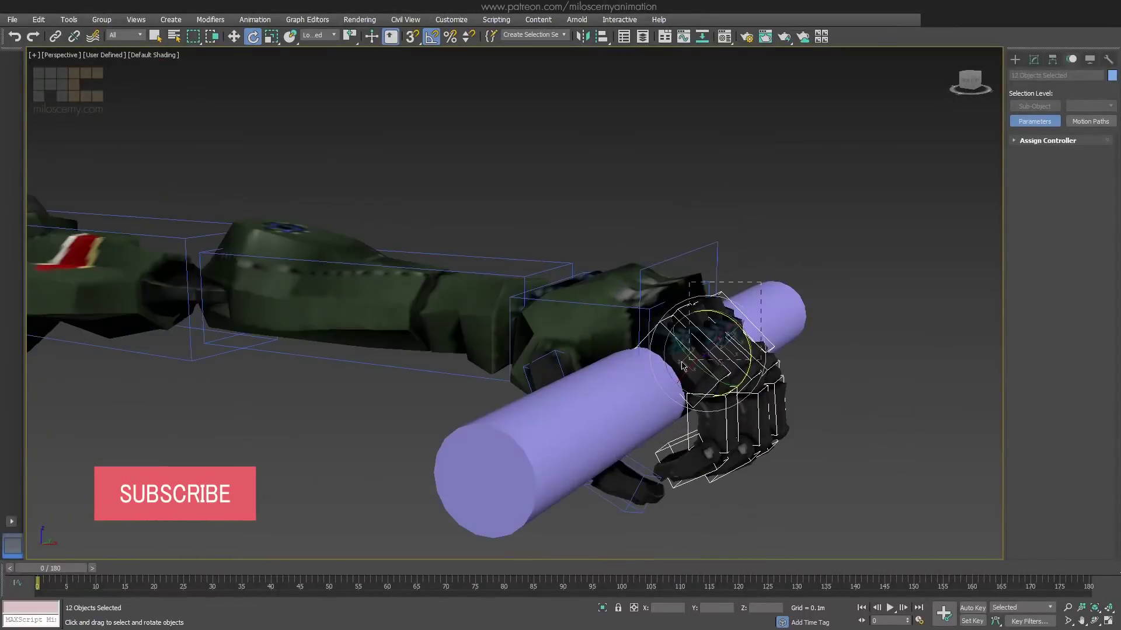
# Exclude the base finger segments and curl the outer ones further, turning the final selection about -35° on local Z.
pyautogui.press('F3')
pyautogui.keyDown('alt'); pyautogui.moveTo(823, 502); pyautogui.dragTo(648, 408); pyautogui.keyUp('alt')
pyautogui.press('F3')
pyautogui.keyDown('alt'); pyautogui.moveTo(689, 385); pyautogui.dragTo(715, 374, button='middle'); pyautogui.keyUp('alt')
pyautogui.moveTo(744, 321); pyautogui.dragTo(753, 352)
pyautogui.keyDown('alt'); pyautogui.moveTo(770, 397); pyautogui.dragTo(817, 385, button='middle'); pyautogui.keyUp('alt')
pyautogui.moveTo(839, 427); pyautogui.dragTo(665, 461)
pyautogui.moveTo(785, 380); pyautogui.dragTo(800, 404)
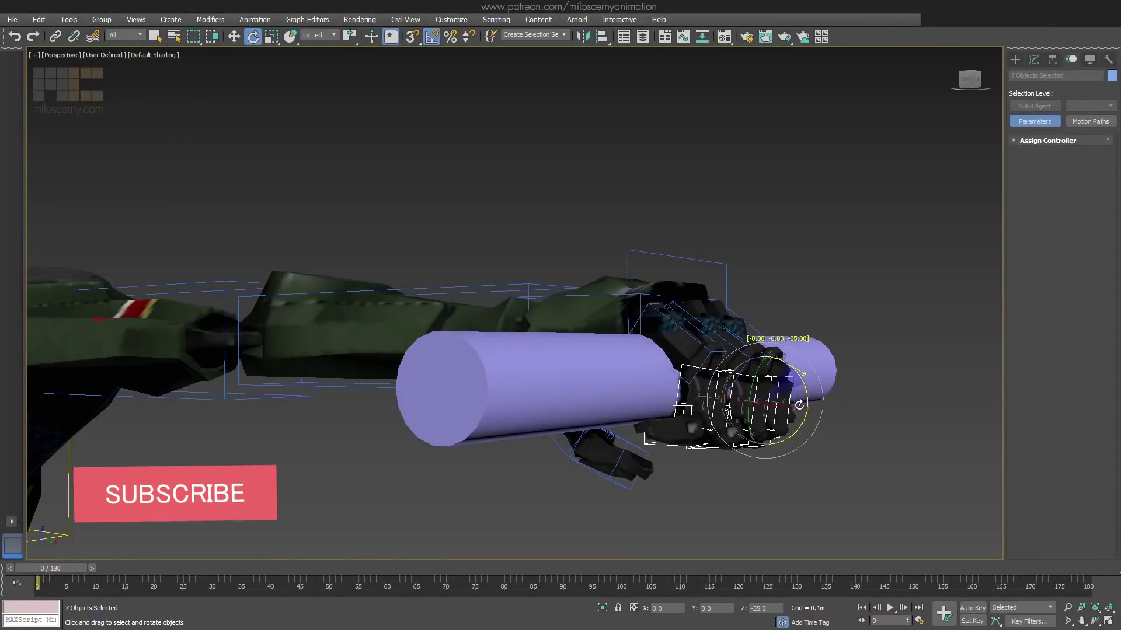
# Select the base segments of the four left fingers and rotate them about -10° on local Z.
pyautogui.keyDown('alt'); pyautogui.moveTo(800, 404); pyautogui.dragTo(741, 385, button='middle'); pyautogui.keyUp('alt')
pyautogui.click(665, 303)
pyautogui.keyDown('alt'); pyautogui.moveTo(665, 304); pyautogui.dragTo(735, 345, button='middle'); pyautogui.keyUp('alt')
pyautogui.click(737, 345)
pyautogui.keyDown('ctrl'); pyautogui.click(779, 338); pyautogui.keyUp('ctrl')
pyautogui.keyDown('alt'); pyautogui.moveTo(821, 339); pyautogui.dragTo(802, 336, button='middle'); pyautogui.keyUp('alt')
pyautogui.moveTo(796, 300); pyautogui.dragTo(809, 318)
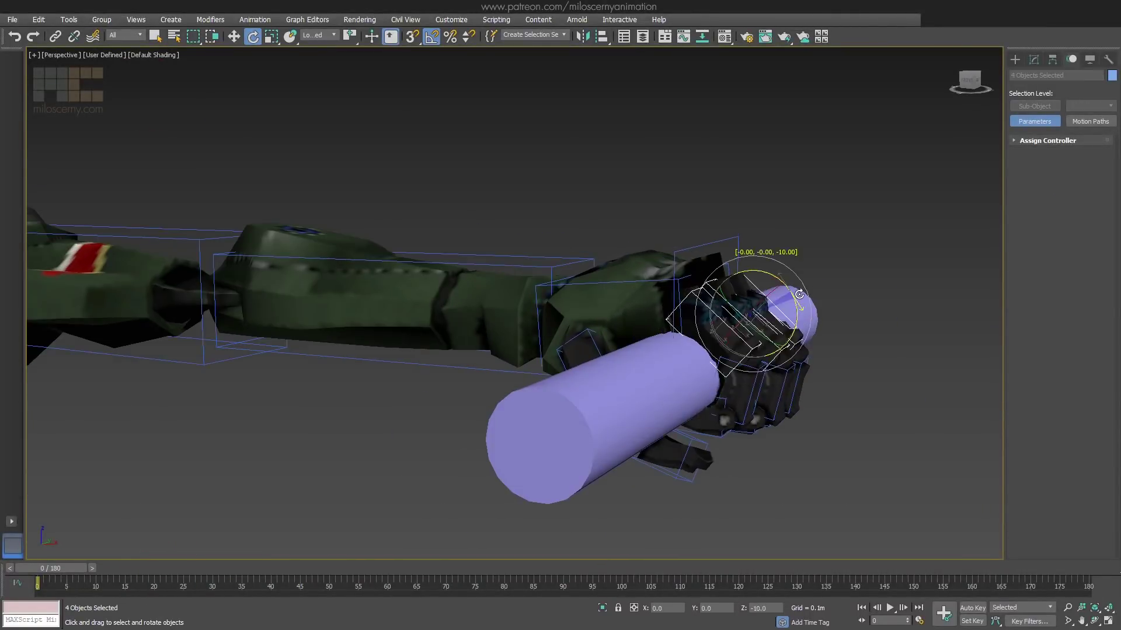
# Select the end segments of the four left fingers together.
pyautogui.keyDown('alt'); pyautogui.moveTo(808, 318); pyautogui.dragTo(759, 373, button='middle'); pyautogui.keyUp('alt')
pyautogui.click(724, 409)
pyautogui.keyDown('ctrl'); pyautogui.click(747, 417); pyautogui.keyUp('ctrl')
pyautogui.keyDown('ctrl'); pyautogui.click(769, 423); pyautogui.keyUp('ctrl')
pyautogui.keyDown('ctrl'); pyautogui.click(791, 427); pyautogui.keyUp('ctrl')
pyautogui.keyDown('alt'); pyautogui.moveTo(797, 420); pyautogui.dragTo(847, 350, button='middle'); pyautogui.keyUp('alt')
# Fit the left thumb against the cylinder by rotating its base and second segments, turning the base about -10° on local Y.
pyautogui.click(611, 320)
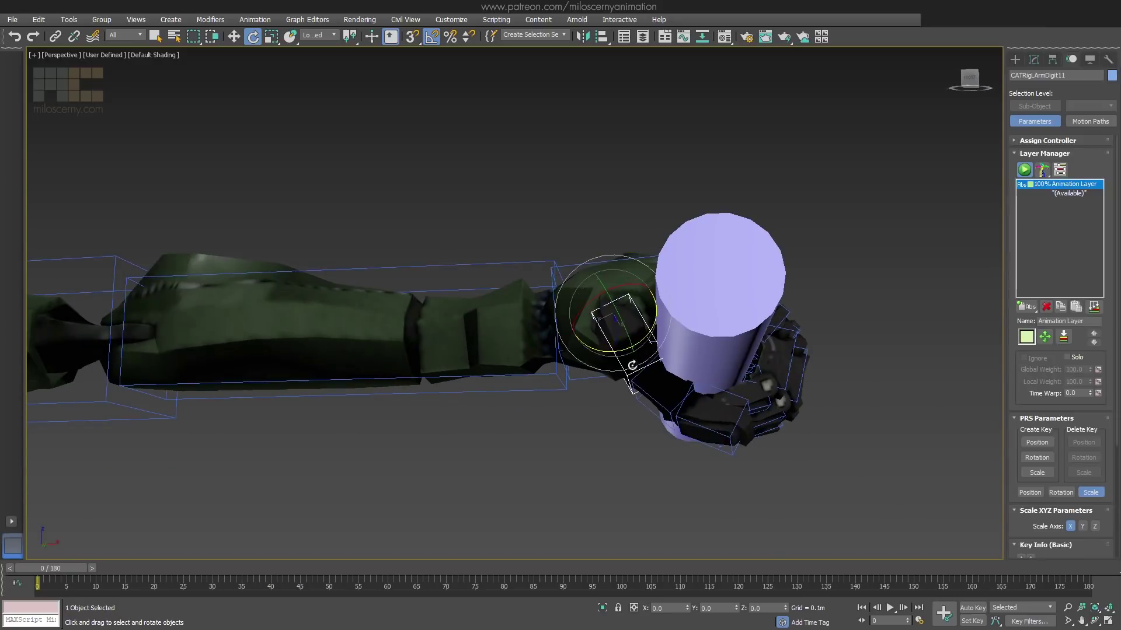
pyautogui.moveTo(633, 365); pyautogui.dragTo(648, 357)
pyautogui.click(647, 369)
pyautogui.moveTo(667, 413); pyautogui.dragTo(680, 406)
pyautogui.keyDown('alt'); pyautogui.moveTo(706, 409); pyautogui.dragTo(607, 356, button='middle'); pyautogui.keyUp('alt')
pyautogui.click(663, 305)
pyautogui.moveTo(754, 215); pyautogui.dragTo(759, 226)
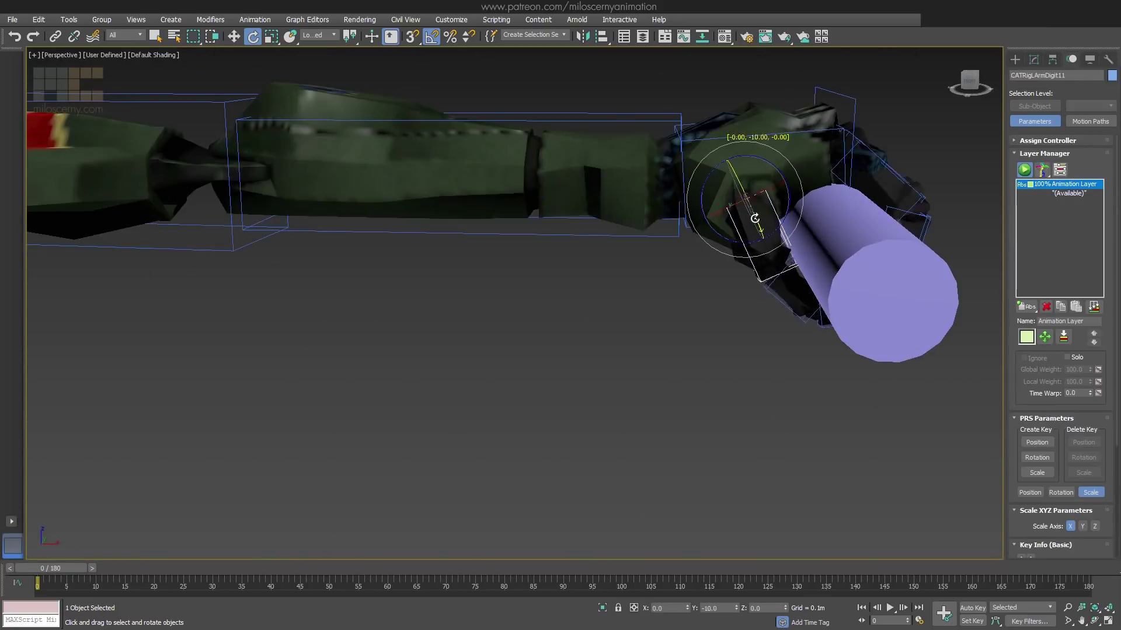
# Save the left palm's gripping finger pose as a hand pose preset named Mech_holding.
pyautogui.keyDown('alt'); pyautogui.moveTo(758, 227); pyautogui.dragTo(636, 327, button='middle'); pyautogui.keyUp('alt')
pyautogui.click(701, 345)
pyautogui.click(608, 272)
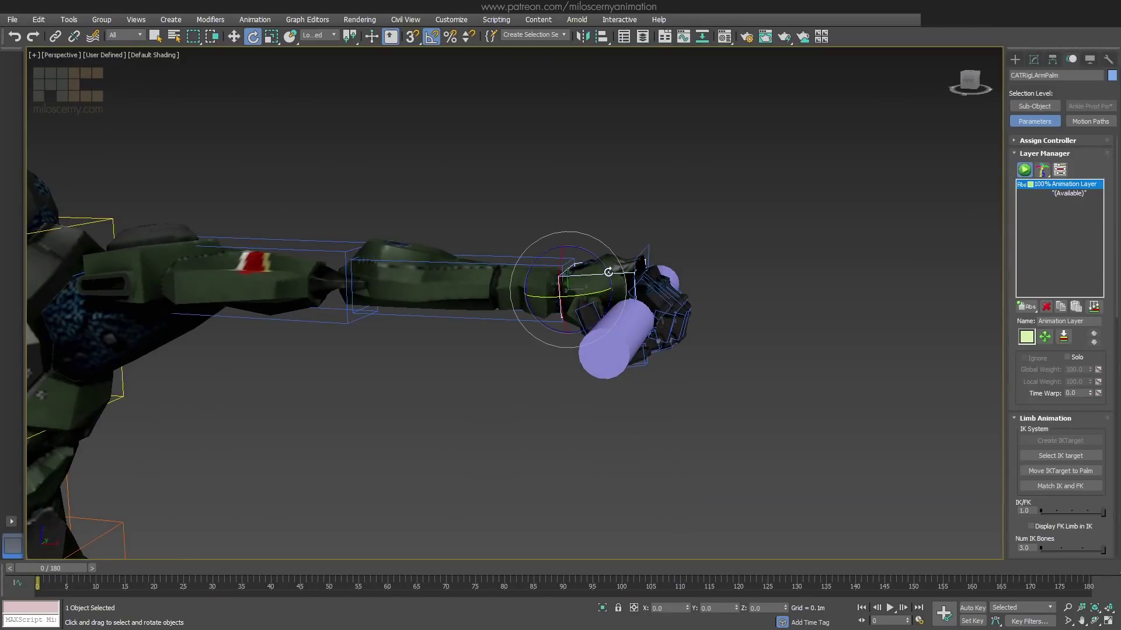
pyautogui.scroll(-10, 1018, 390)
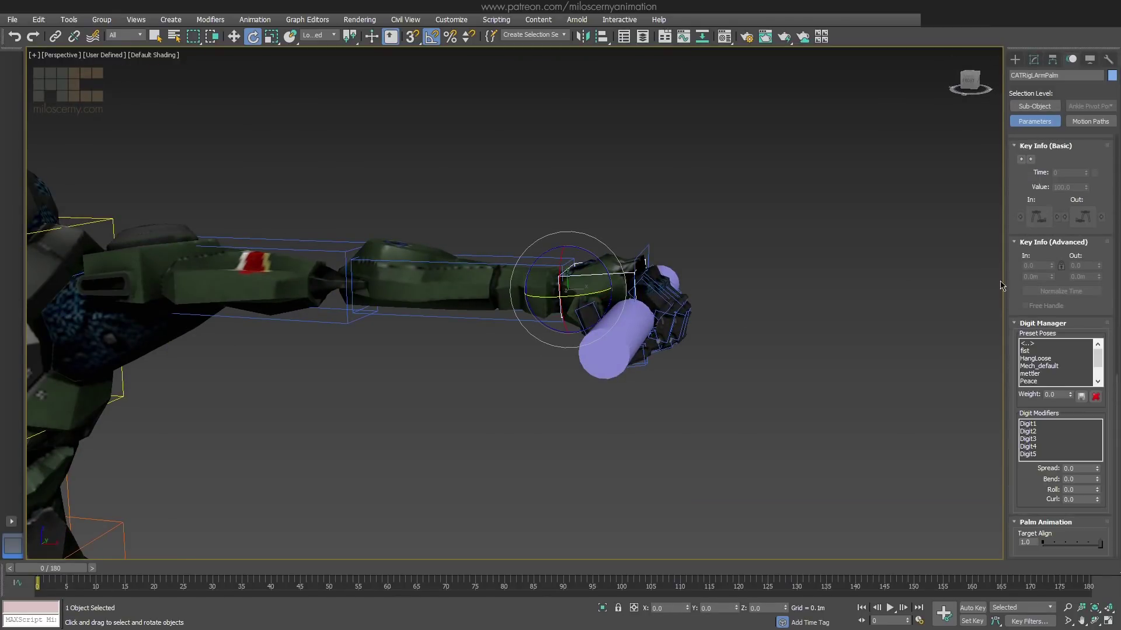
pyautogui.click(1080, 396)
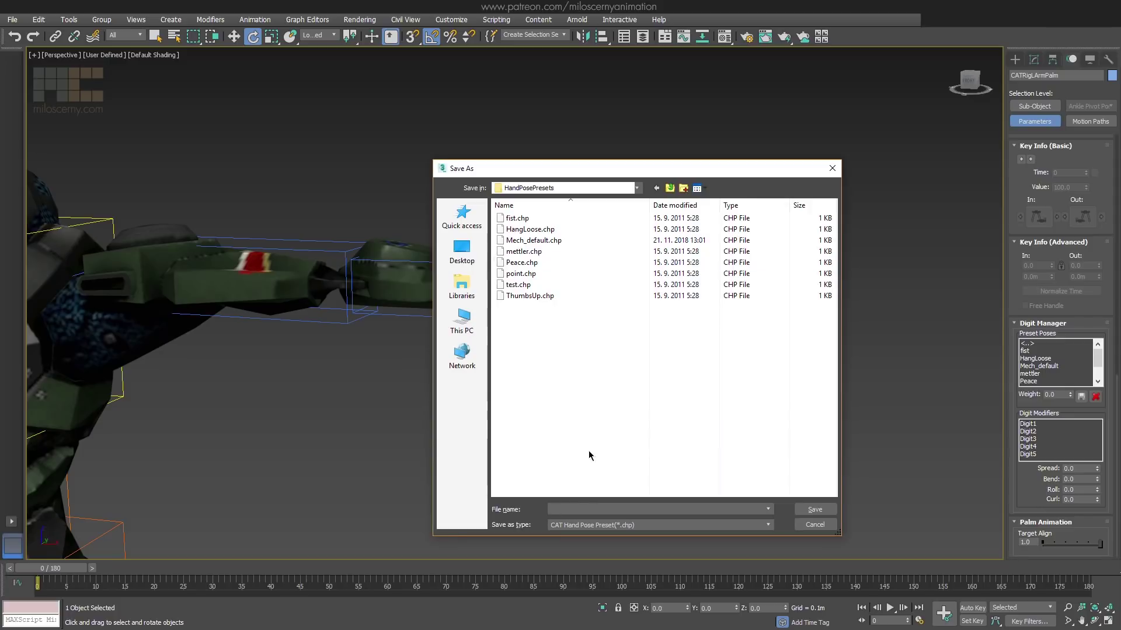
pyautogui.write('Mech_holding')
pyautogui.click(819, 512)
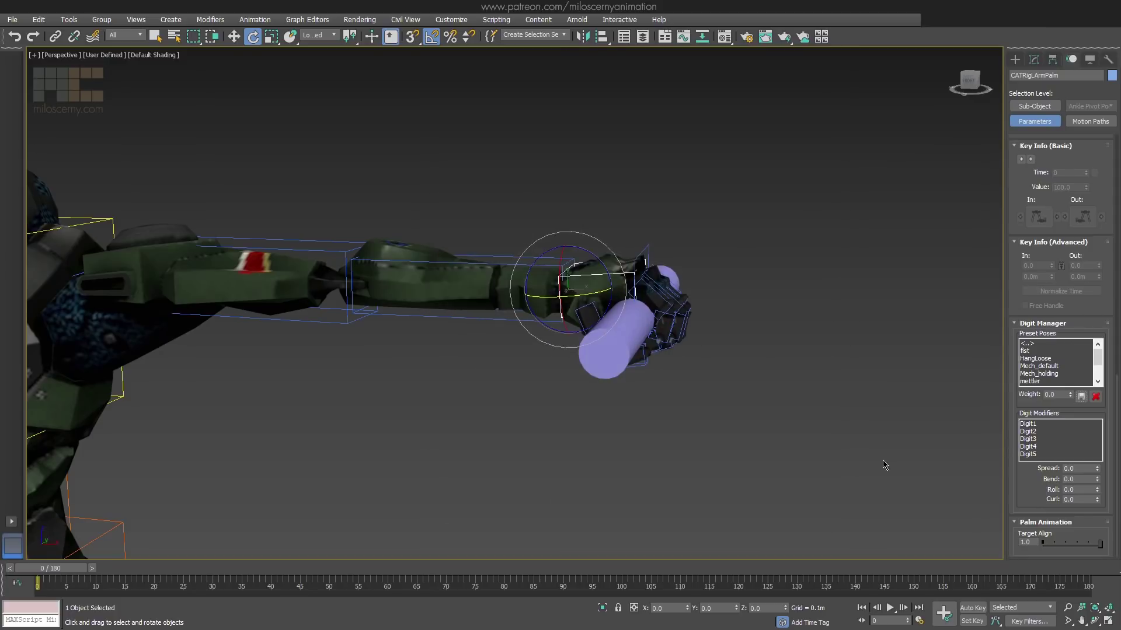
# Test the presets on the left hand by switching between Mech_default and Mech_holding, ending on Mech_holding.
pyautogui.click(1039, 373)
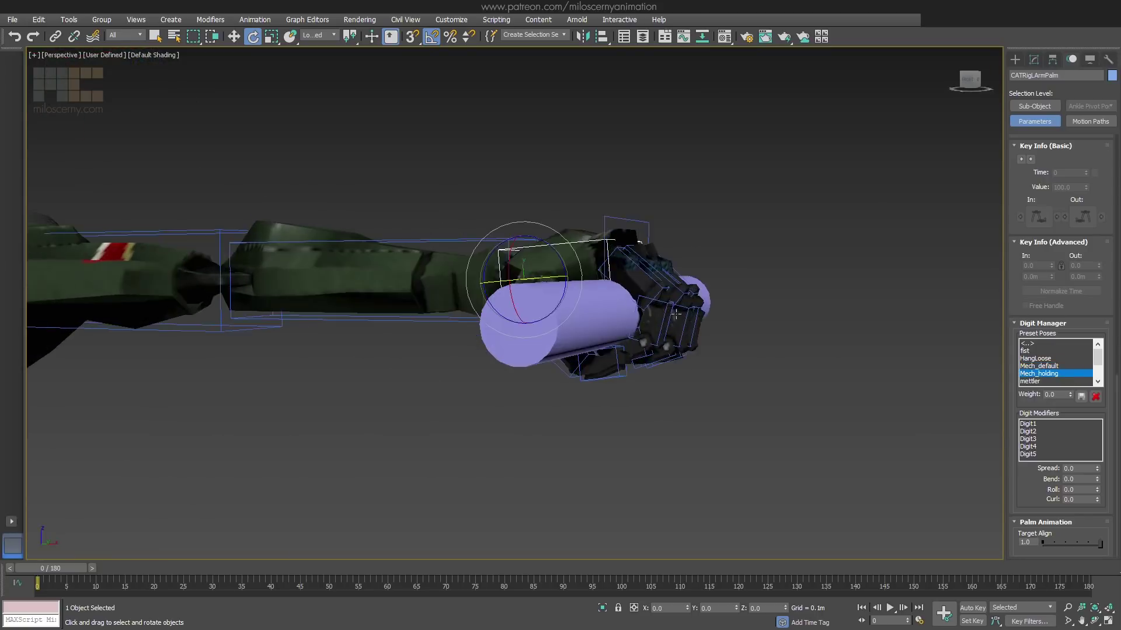
pyautogui.scroll(3, 676, 314)
pyautogui.moveTo(676, 314); pyautogui.dragTo(734, 363, button='middle')
pyautogui.click(1056, 367)
pyautogui.click(1057, 374)
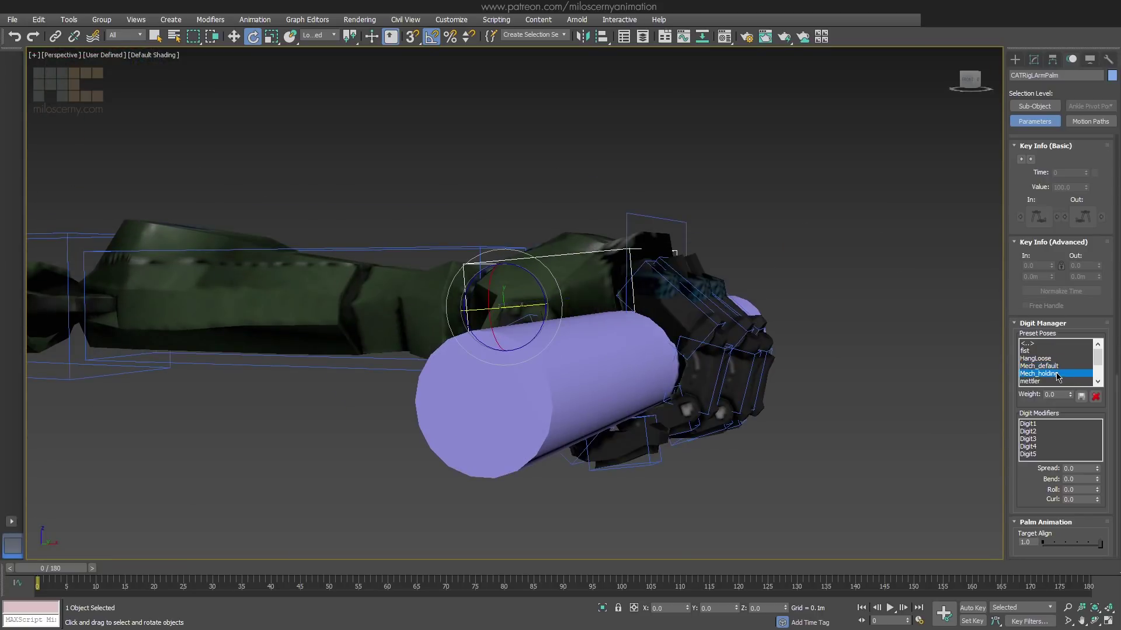
# Apply the Mech_holding preset to the mech's right palm, comparing it once with Mech_default.
pyautogui.click(893, 350)
pyautogui.scroll(-6, 895, 350)
pyautogui.moveTo(586, 350); pyautogui.dragTo(695, 350, button='middle')
pyautogui.scroll(4, 724, 340)
pyautogui.scroll(1, 729, 310)
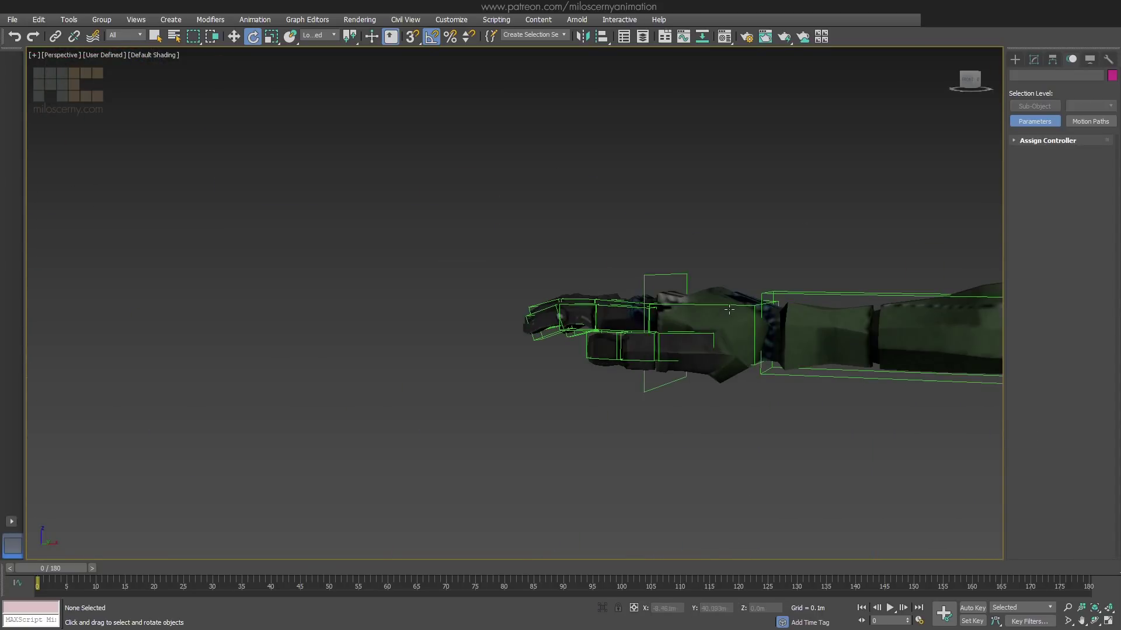
pyautogui.click(730, 308)
pyautogui.scroll(-10, 1025, 401)
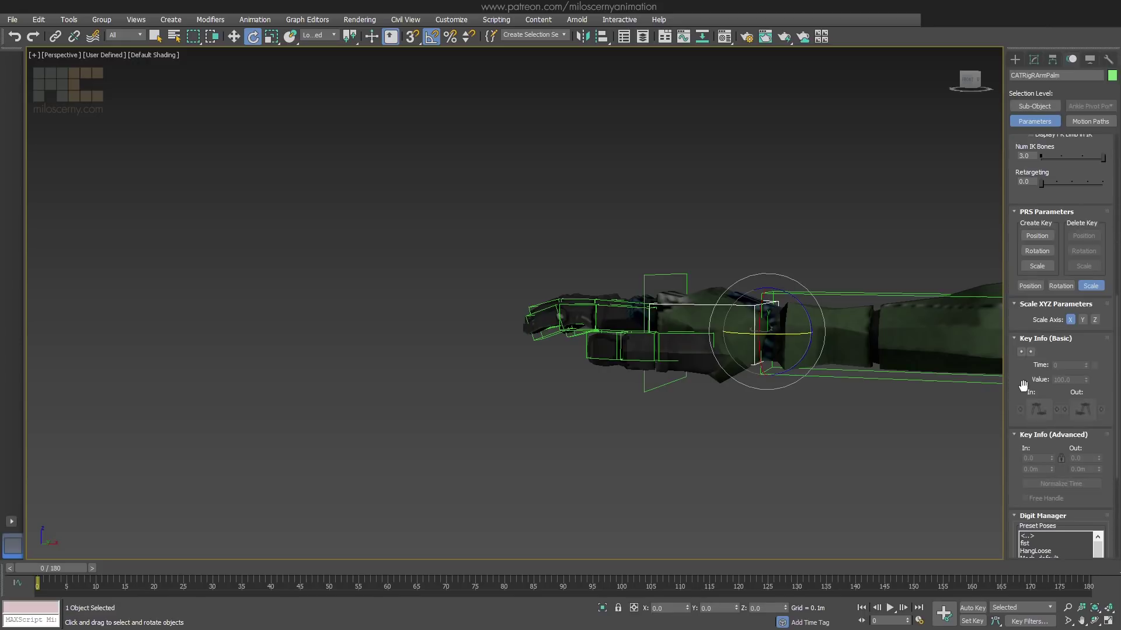
pyautogui.doubleClick(1060, 374)
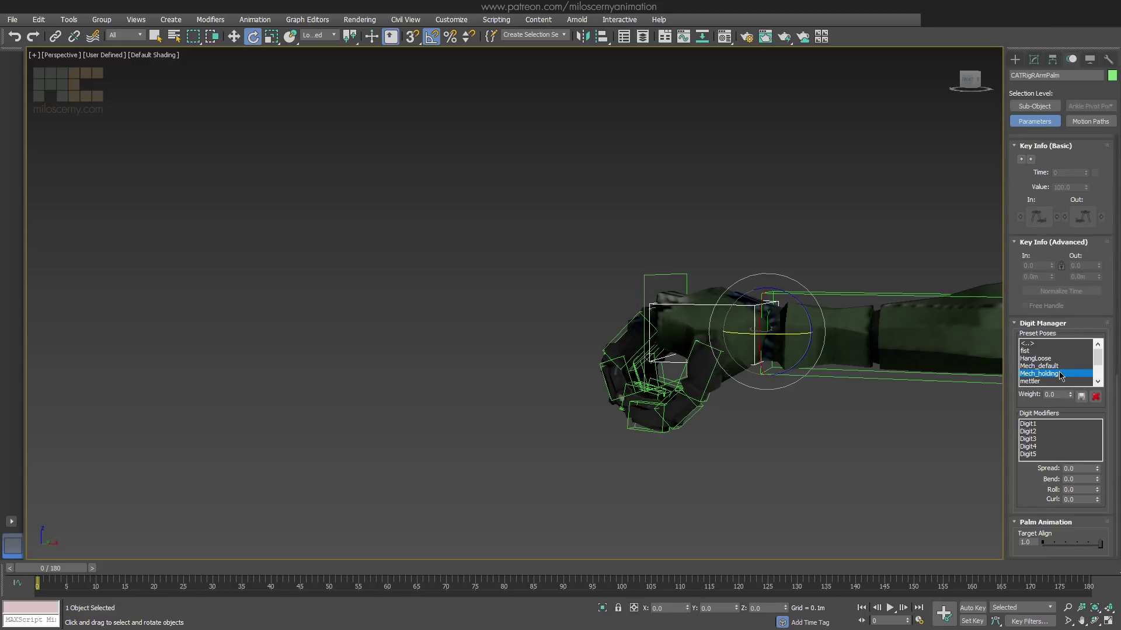
pyautogui.doubleClick(1059, 366)
pyautogui.doubleClick(1045, 374)
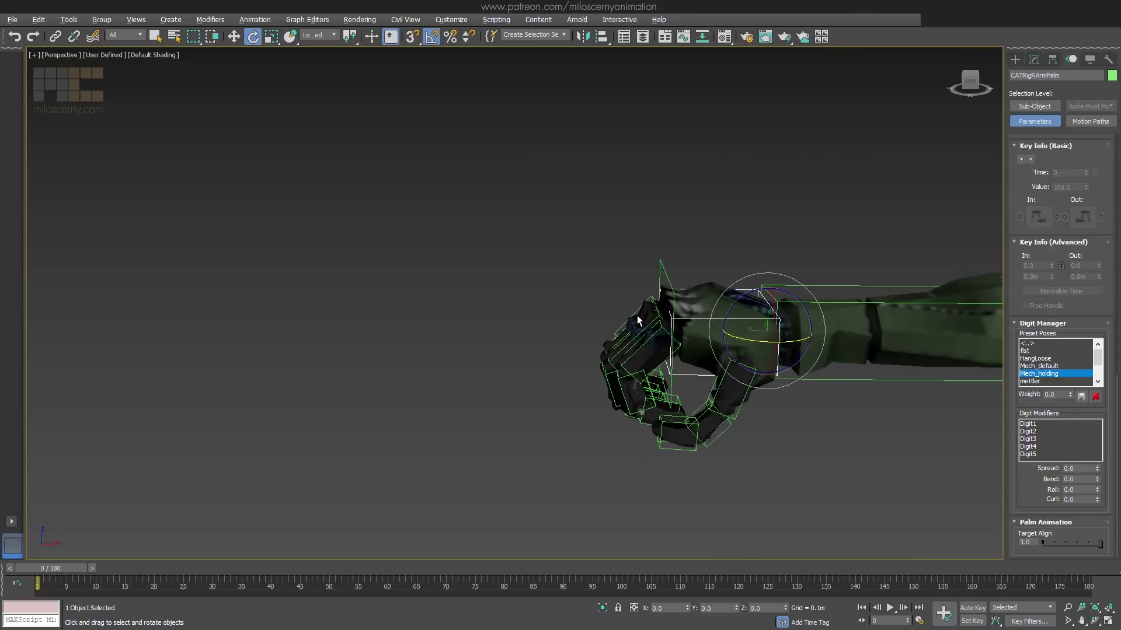
pyautogui.moveTo(637, 318); pyautogui.dragTo(579, 299, button='middle')
pyautogui.click(689, 251)
pyautogui.moveTo(689, 251); pyautogui.dragTo(566, 246, button='middle')
pyautogui.scroll(-5, 605, 245)
pyautogui.scroll(-3, 572, 252)
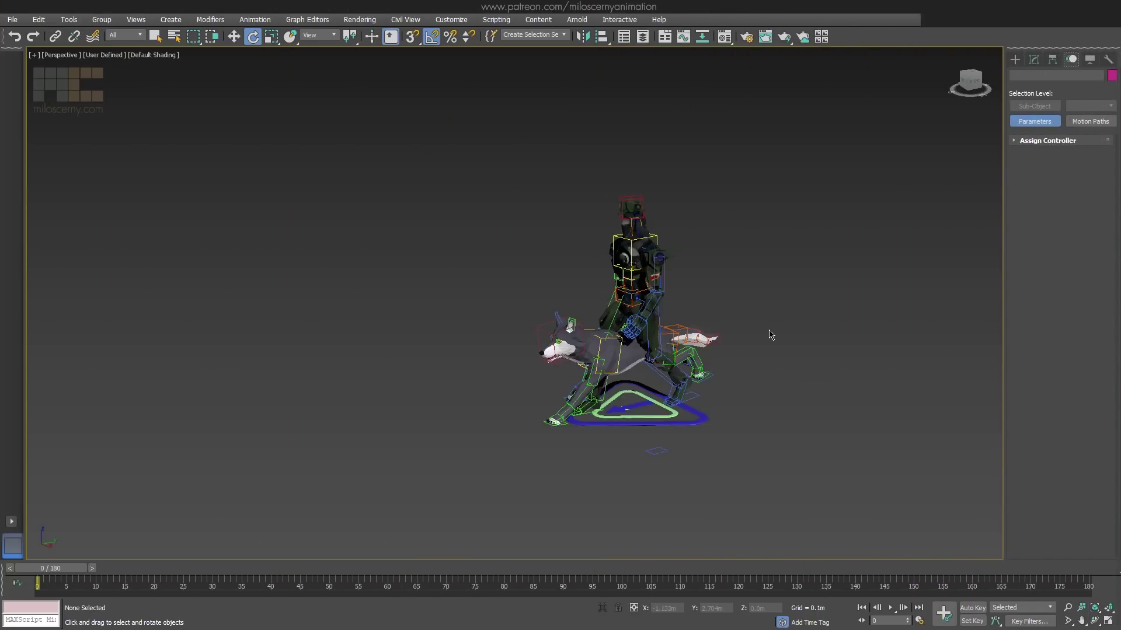
pyautogui.scroll(-2, 771, 334)
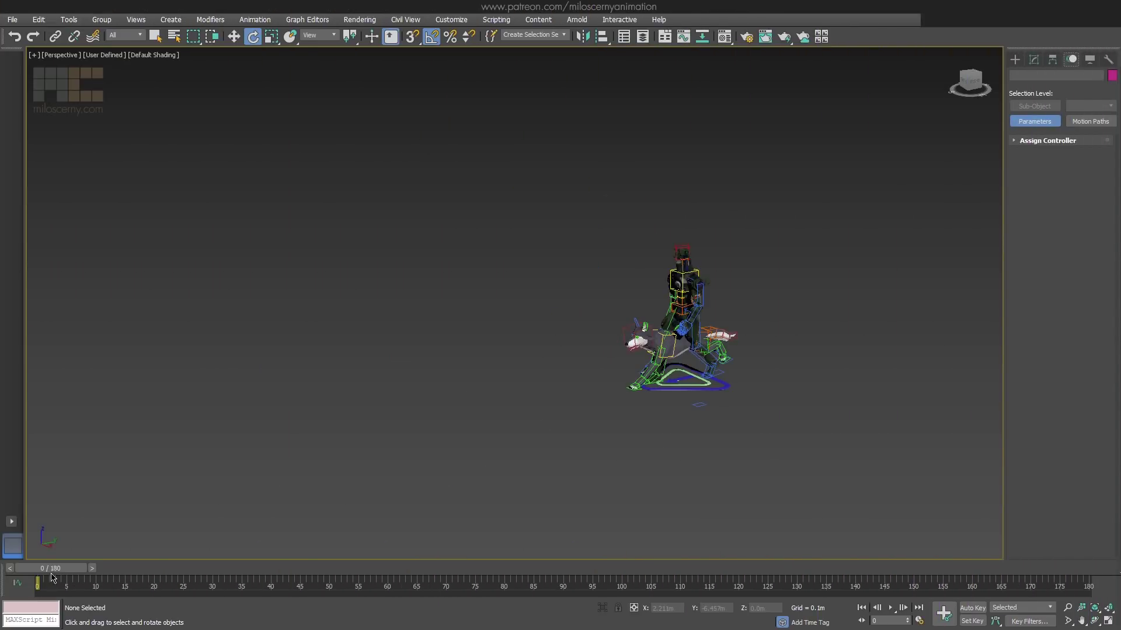
# Scrub through the timeline to examine how the wolf and the mech travel from their starting spot, returning to frame 0.
pyautogui.moveTo(51, 577); pyautogui.dragTo(362, 570)
pyautogui.scroll(-5, 477, 476)
pyautogui.press('e')
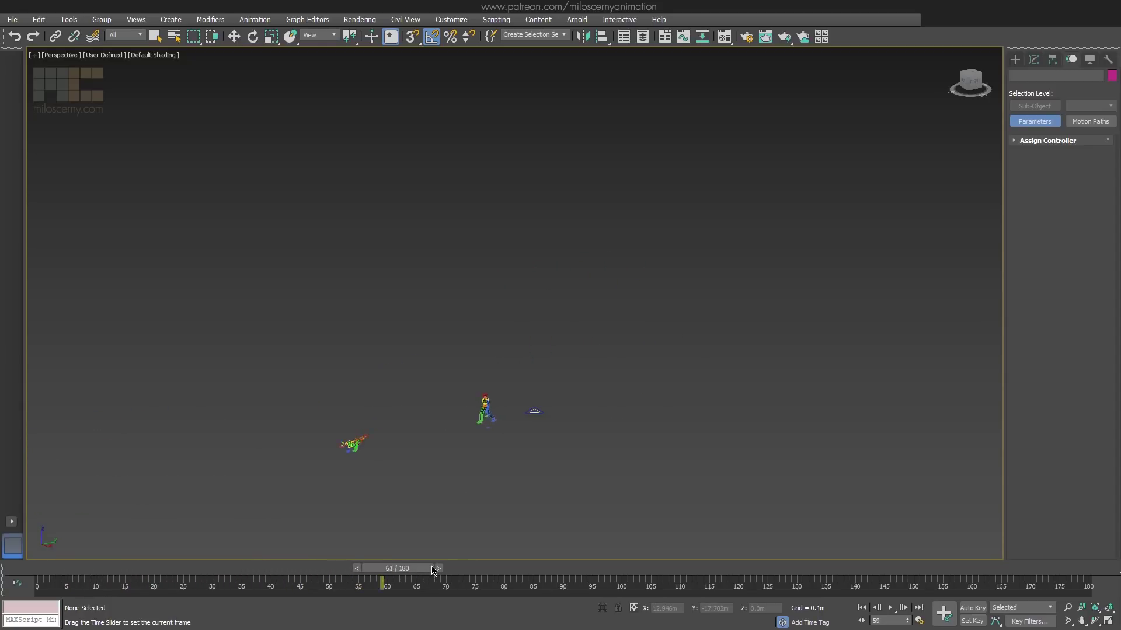
pyautogui.moveTo(433, 570); pyautogui.dragTo(7, 553)
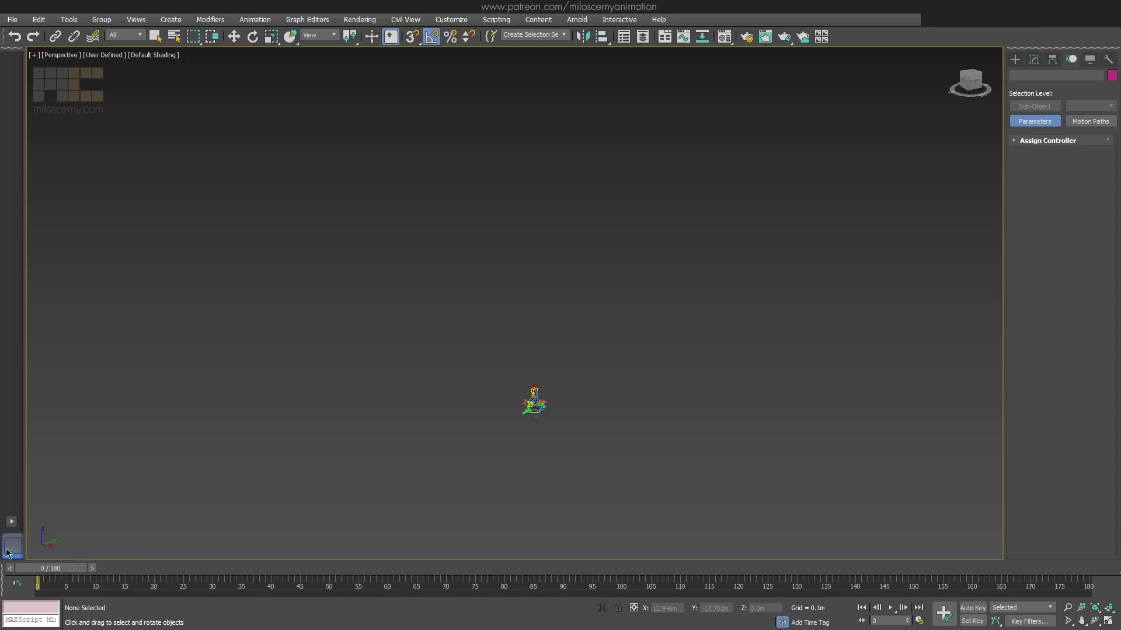
pyautogui.scroll(5, 575, 432)
pyautogui.moveTo(440, 335); pyautogui.dragTo(568, 361, button='middle')
pyautogui.scroll(5, 567, 362)
pyautogui.keyDown('alt'); pyautogui.moveTo(660, 363); pyautogui.dragTo(619, 370, button='middle'); pyautogui.keyUp('alt')
# Create a transform gizmo for the run layer on the wolf's pelvis and select that gizmo.
pyautogui.click(602, 349)
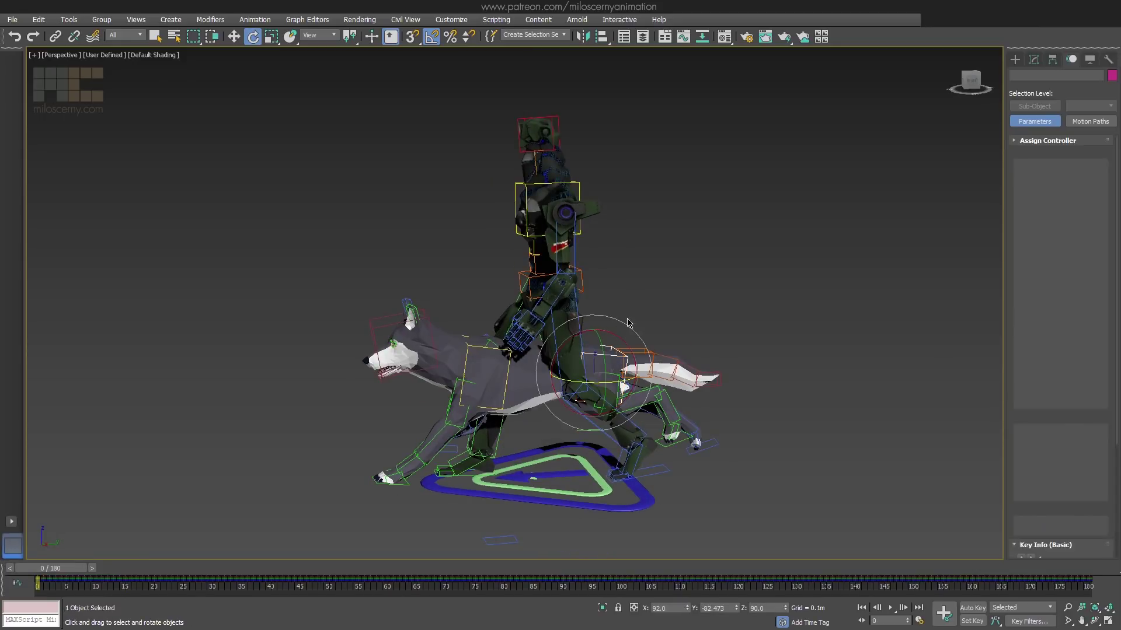
pyautogui.keyDown('alt'); pyautogui.moveTo(629, 323); pyautogui.dragTo(680, 326, button='middle'); pyautogui.keyUp('alt')
pyautogui.press('w')
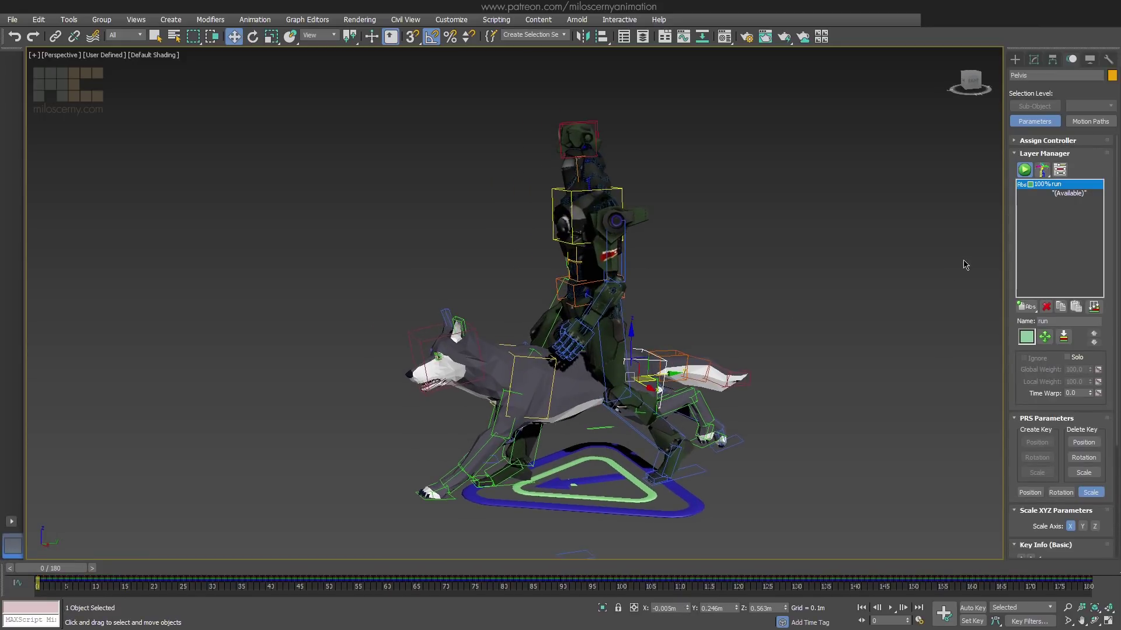
pyautogui.click(1046, 339)
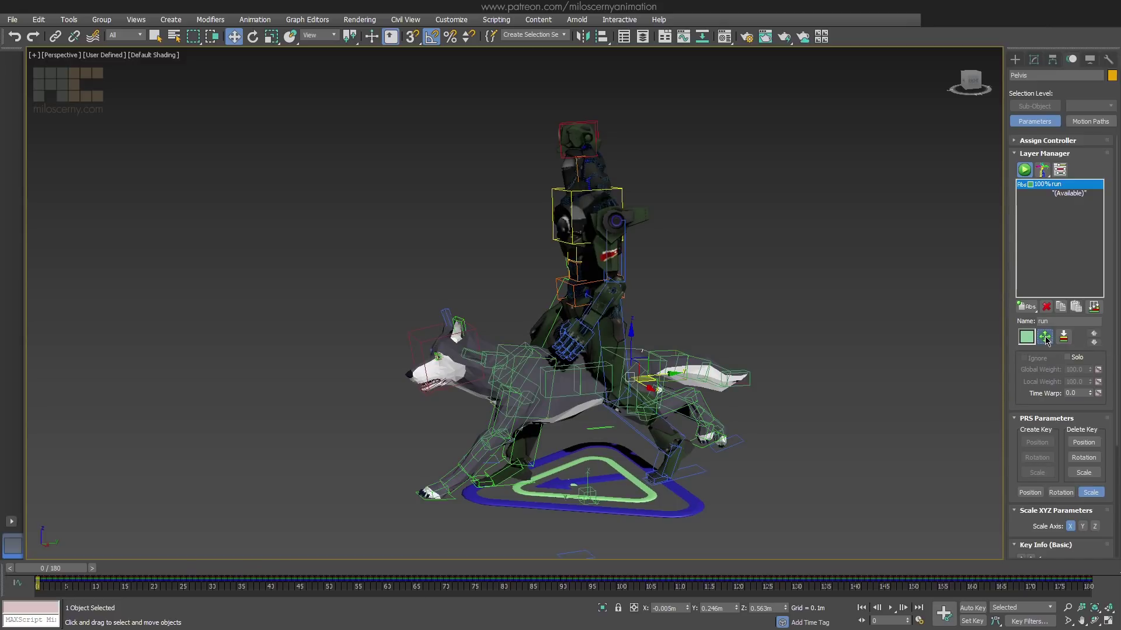
pyautogui.click(590, 492)
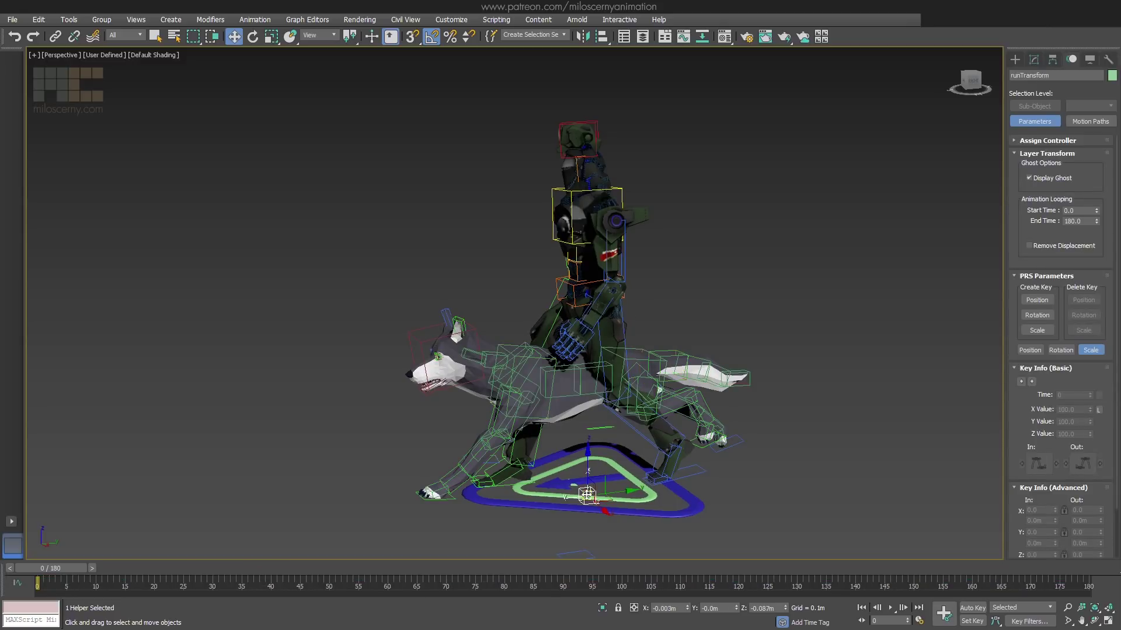
# Move the wolf's run transform gizmo away from the mech and rotate it 135° around Z.
pyautogui.scroll(-5, 642, 465)
pyautogui.keyDown('alt'); pyautogui.moveTo(642, 466); pyautogui.dragTo(620, 435, button='middle'); pyautogui.keyUp('alt')
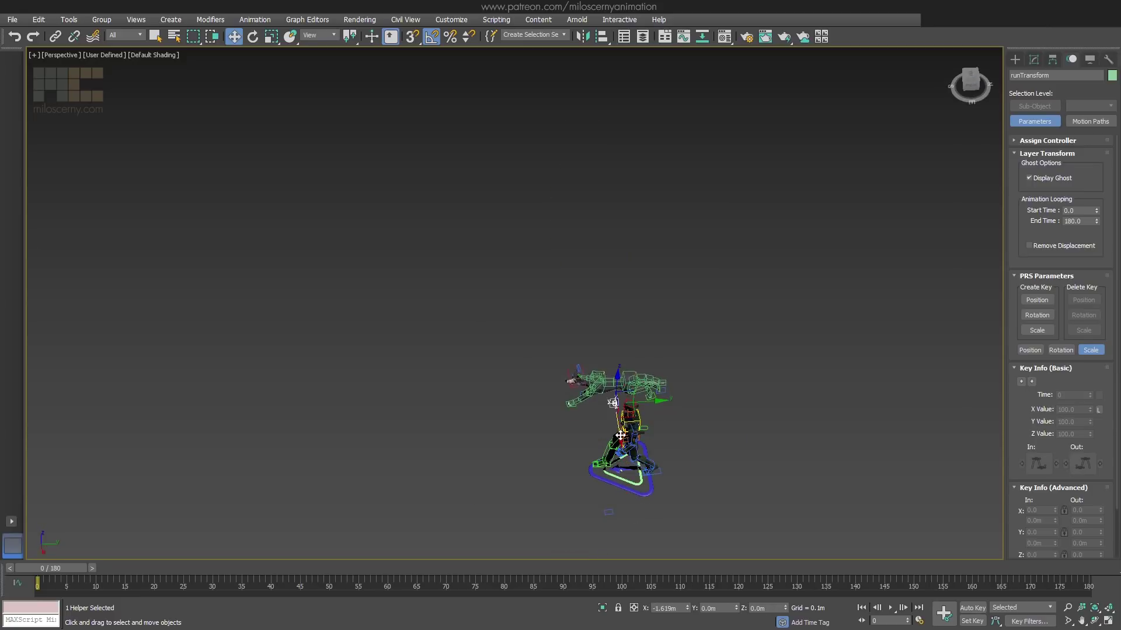
pyautogui.moveTo(65, 571)
pyautogui.mouseDown()
pyautogui.moveTo(331, 574)
pyautogui.moveTo(57, 574)
pyautogui.mouseUp()
pyautogui.press('e')
pyautogui.moveTo(614, 438); pyautogui.dragTo(682, 447)
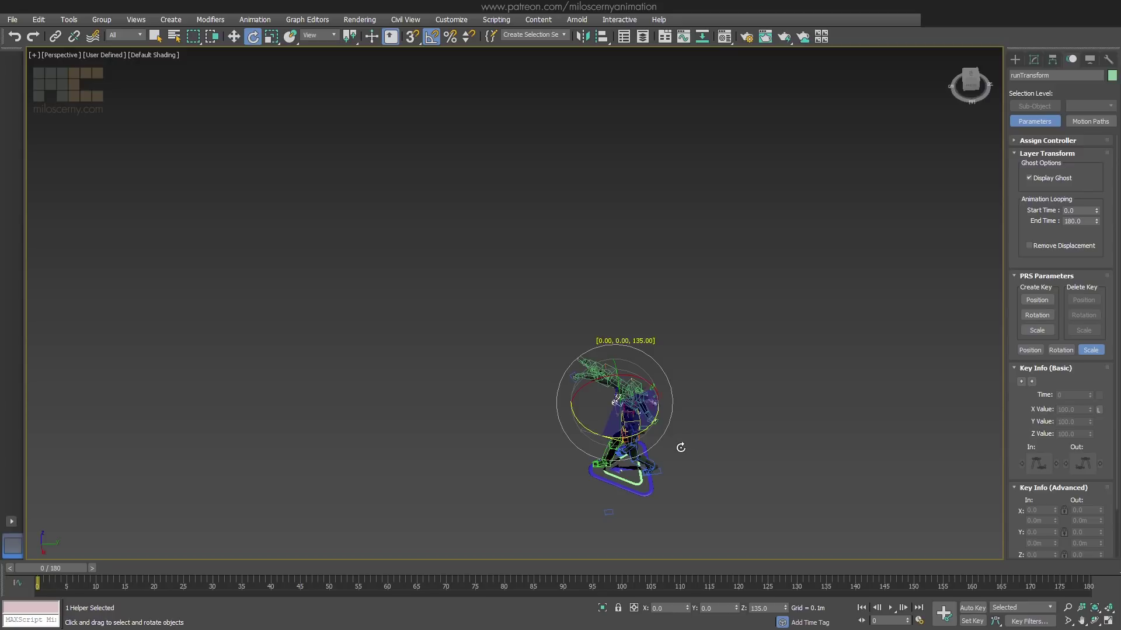
# Move the wolf's run gizmo to about X -4.1 m, Y -7.2 m, check the relocated run across frames, and hide the gizmo.
pyautogui.moveTo(73, 573); pyautogui.dragTo(126, 575)
pyautogui.press('w')
pyautogui.moveTo(633, 415); pyautogui.dragTo(272, 343)
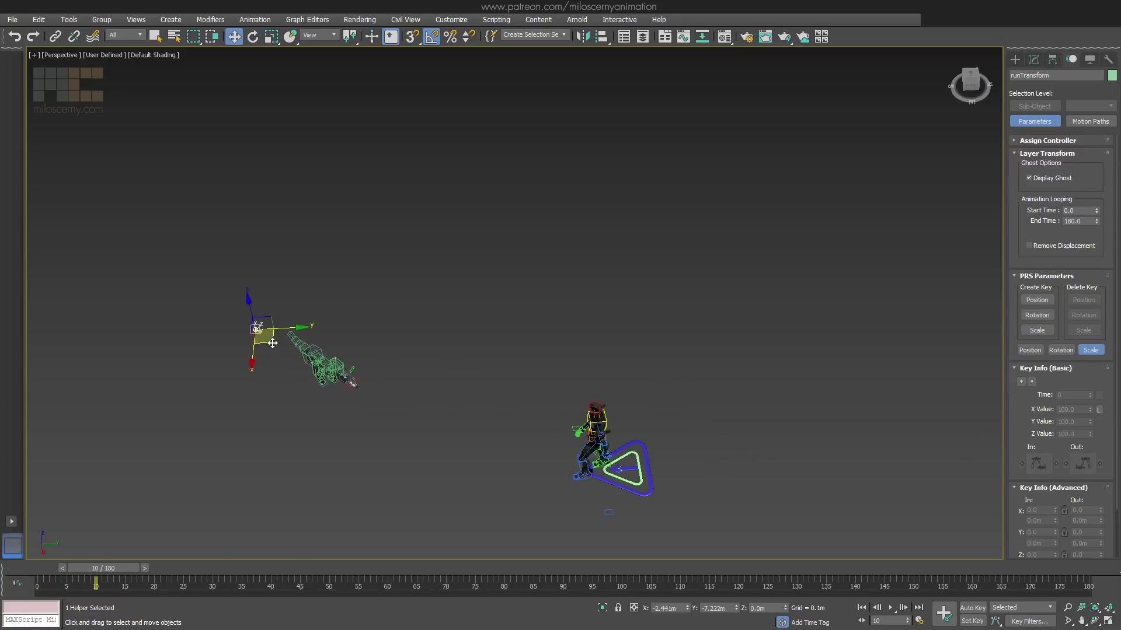
pyautogui.moveTo(121, 577); pyautogui.dragTo(244, 604)
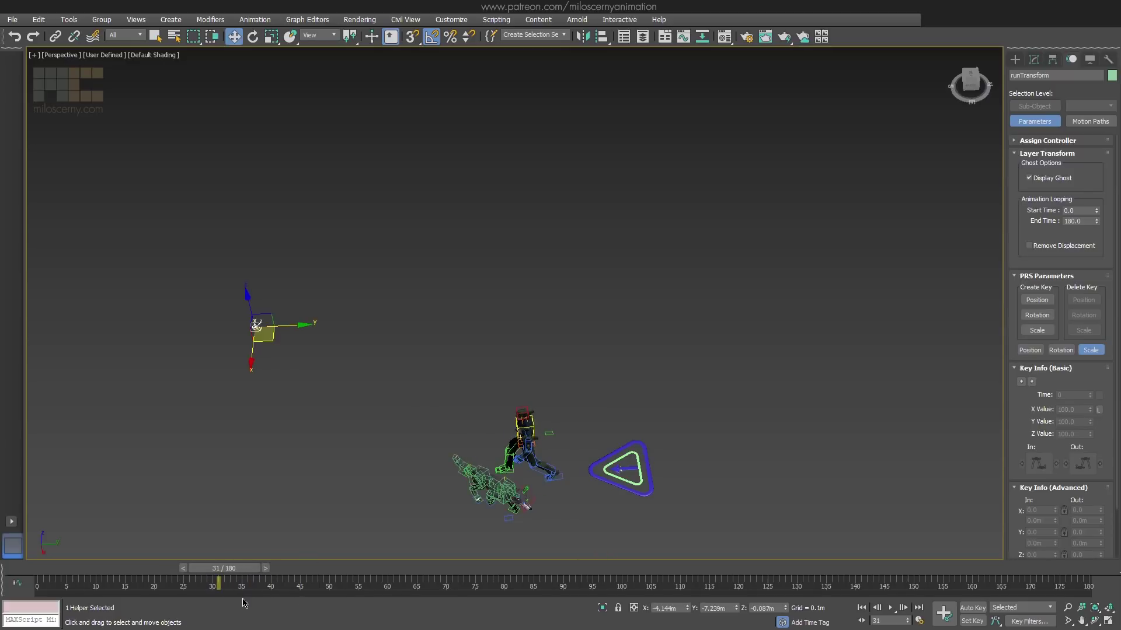
pyautogui.scroll(8, 380, 485)
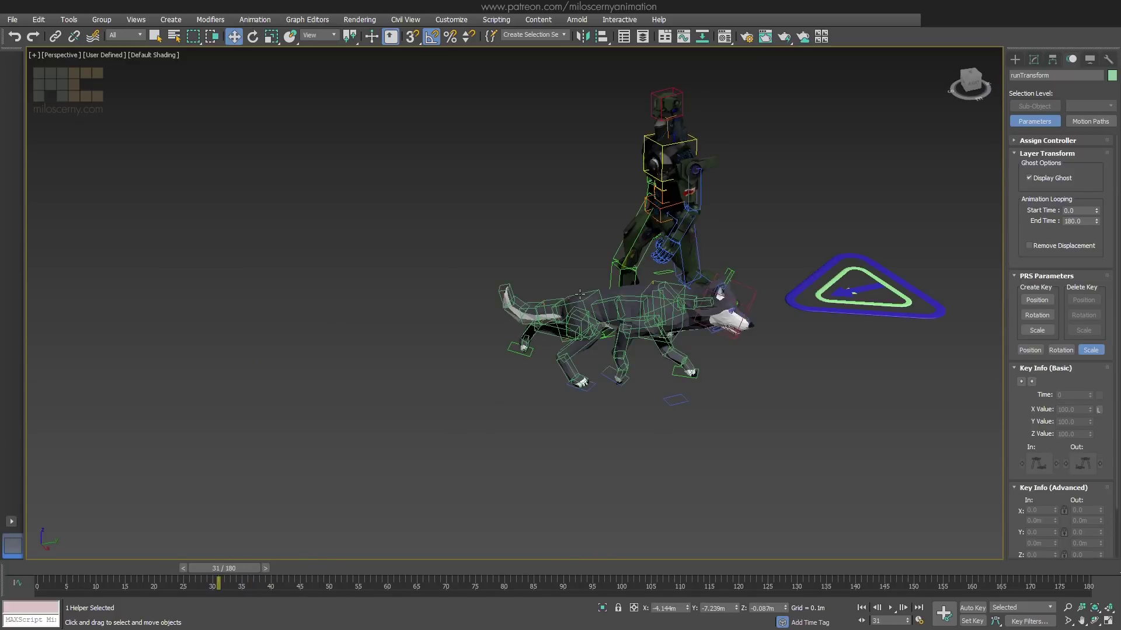
pyautogui.click(580, 293)
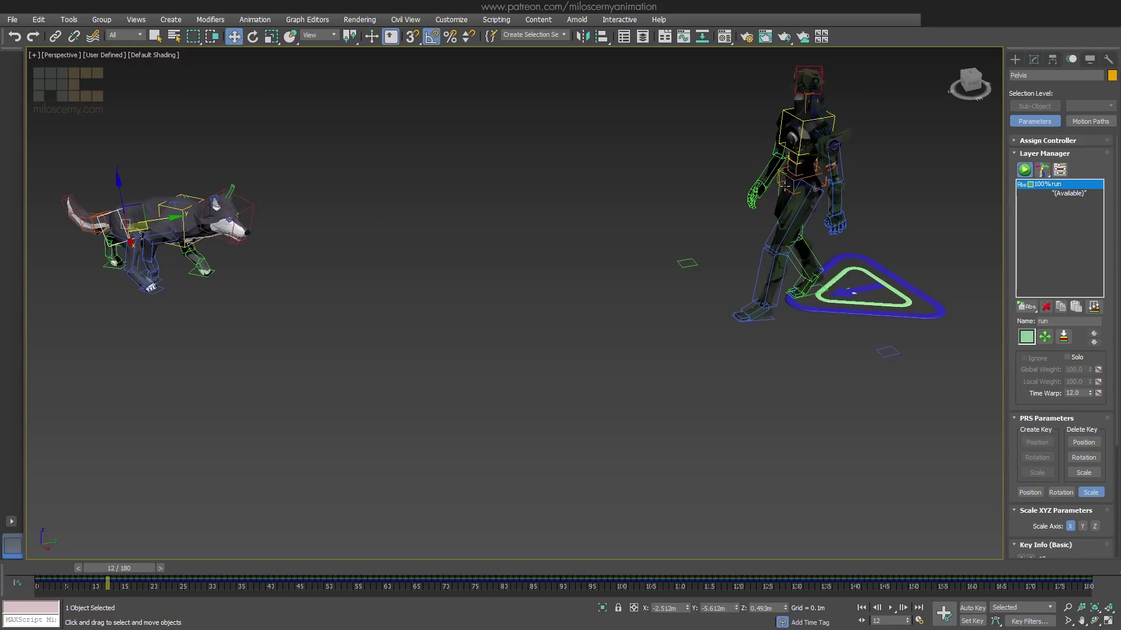
# Create a transform gizmo for the walk layer on the mech's pelvis and select that gizmo.
pyautogui.click(790, 183)
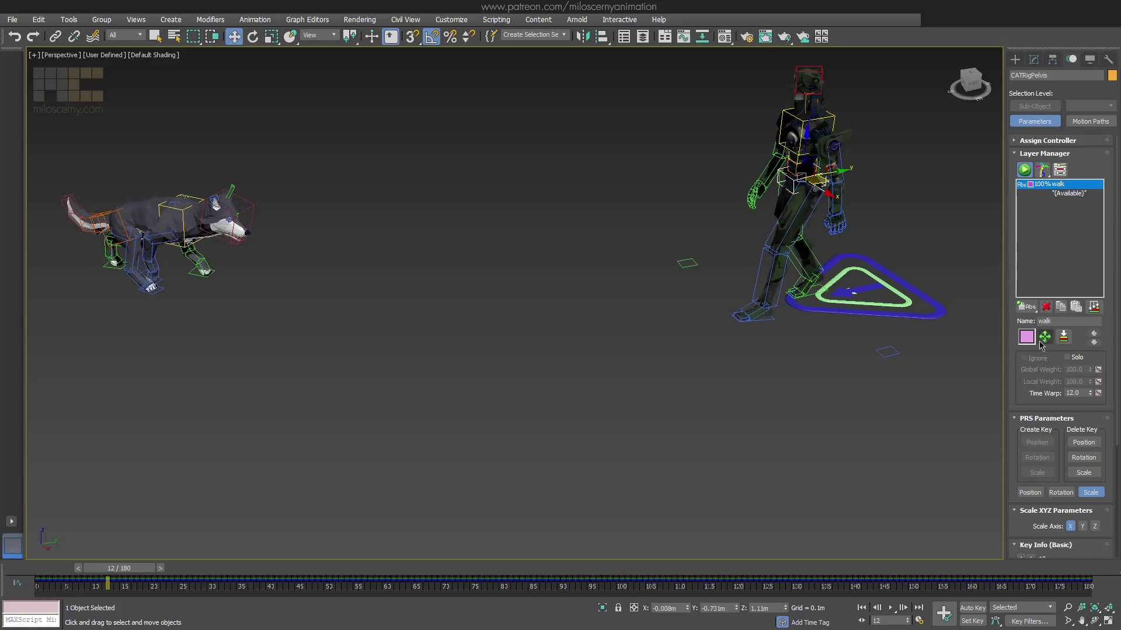
pyautogui.click(1044, 336)
pyautogui.click(785, 314)
# Animate the mech's walk gizmo with Auto Key by moving it to a new position at frame 90, and review the result.
pyautogui.moveTo(148, 572); pyautogui.dragTo(67, 574)
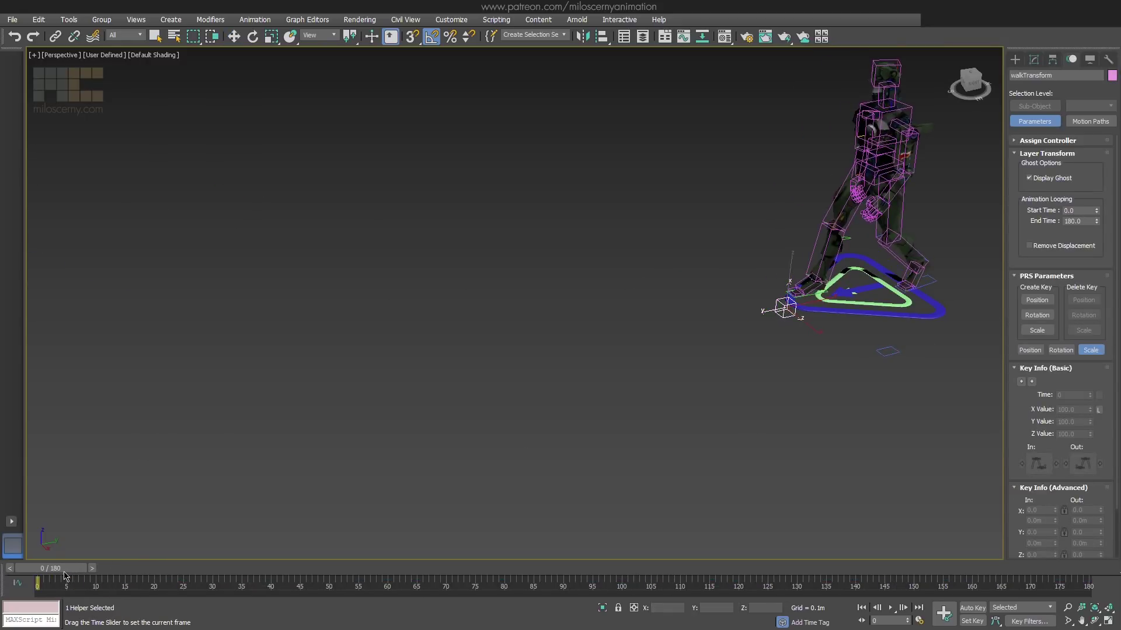
pyautogui.scroll(-5, 727, 352)
pyautogui.keyDown('alt'); pyautogui.moveTo(727, 352); pyautogui.dragTo(695, 350, button='middle'); pyautogui.keyUp('alt')
pyautogui.click(970, 609)
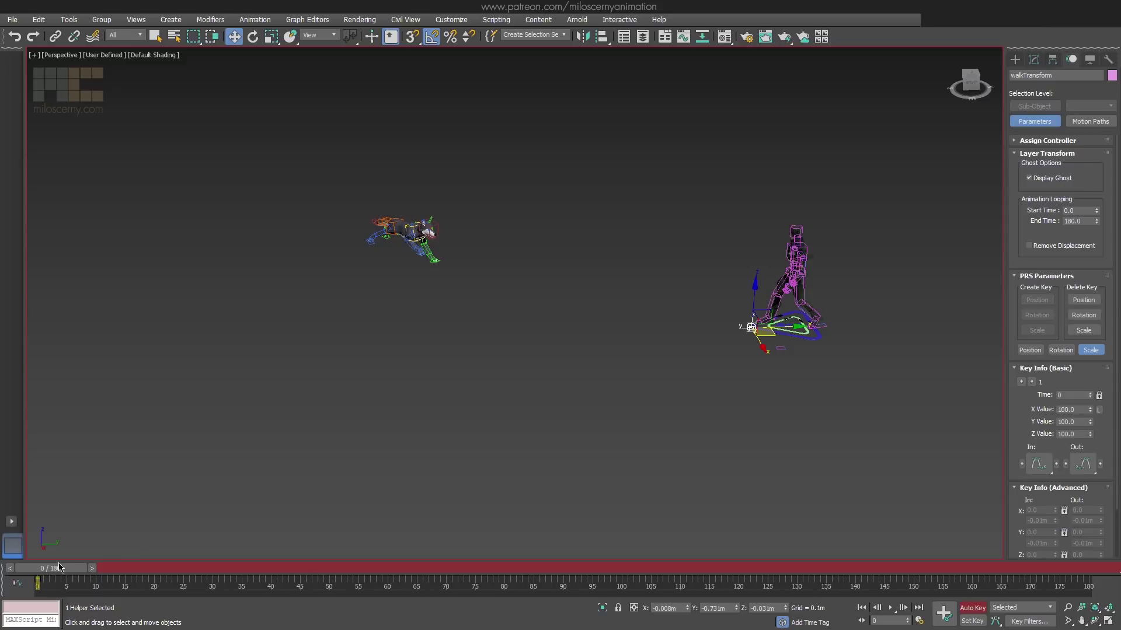
pyautogui.moveTo(51, 569); pyautogui.dragTo(571, 577)
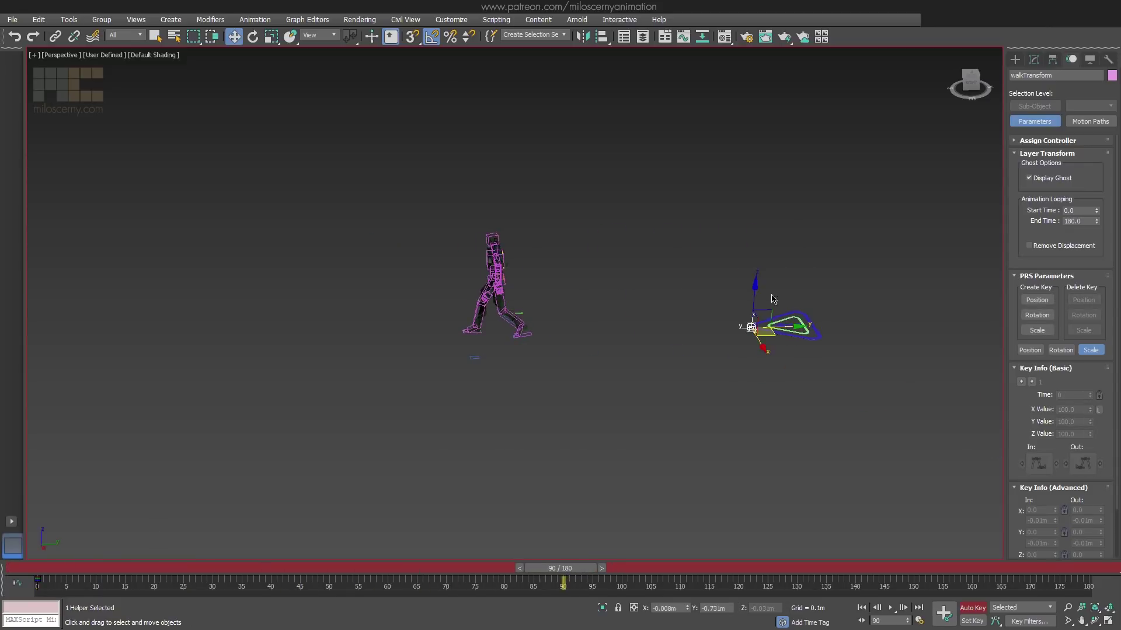
pyautogui.moveTo(769, 328); pyautogui.dragTo(506, 359)
pyautogui.moveTo(585, 563); pyautogui.dragTo(53, 566)
pyautogui.press('w')
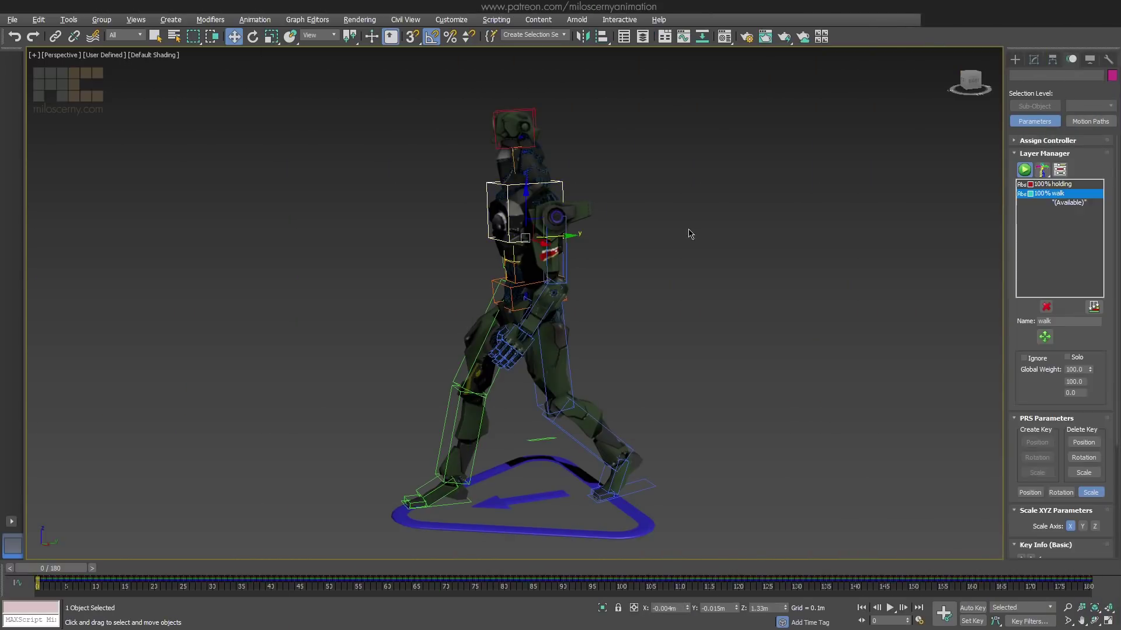
# Compare the mech's two layers by ignoring the walk layer to view the holding pose alone, and enable walk again.
pyautogui.moveTo(51, 571); pyautogui.dragTo(2, 546)
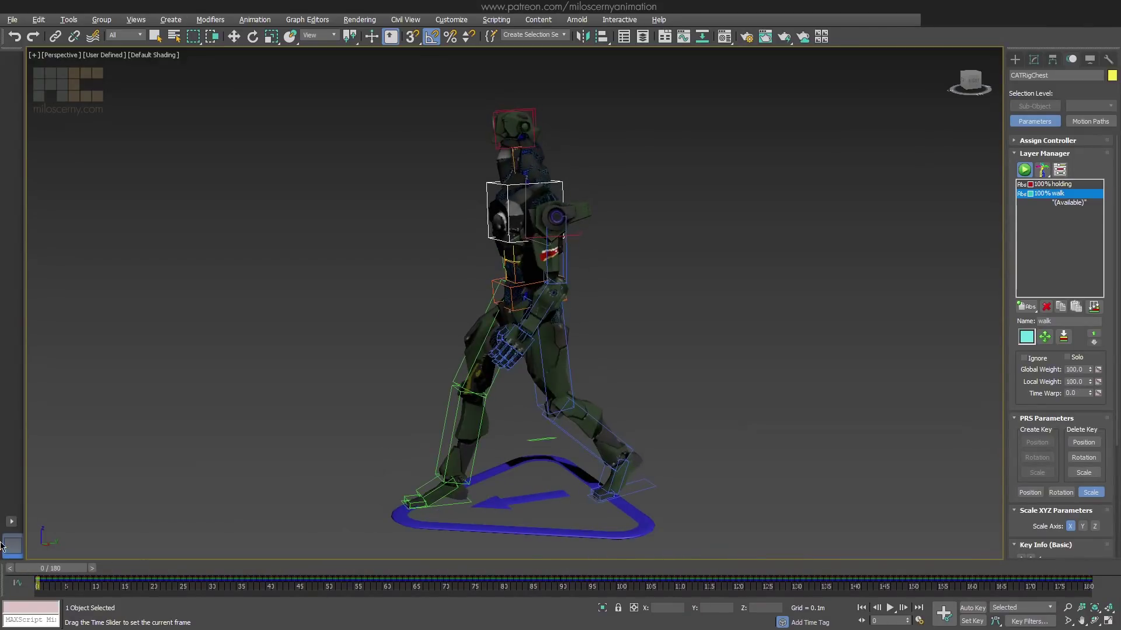
pyautogui.doubleClick(1066, 195)
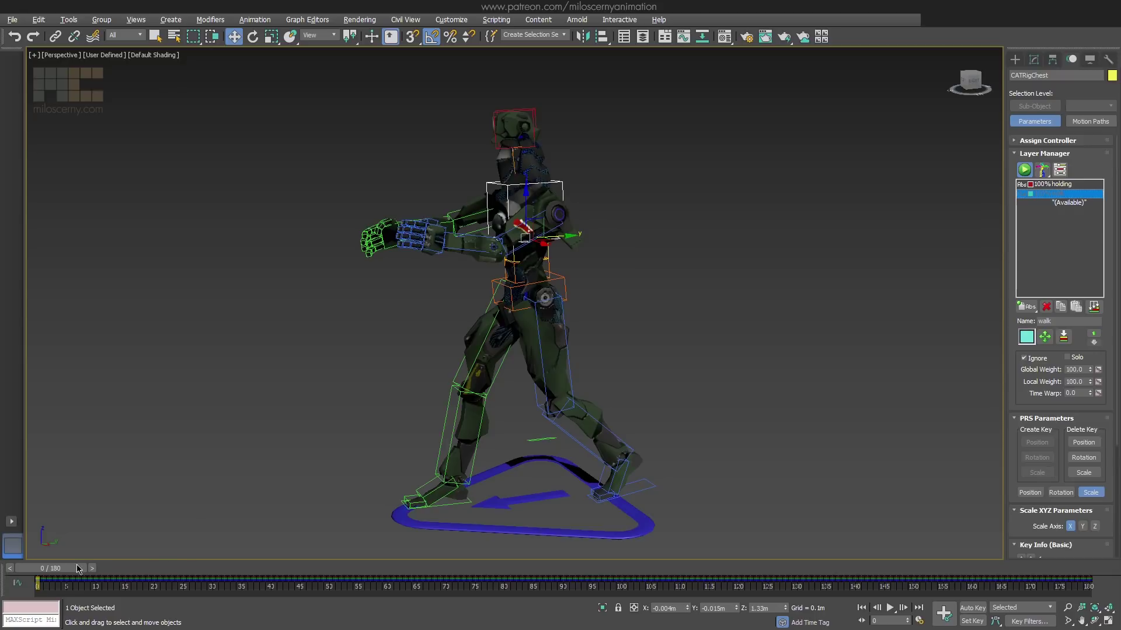
pyautogui.moveTo(79, 569); pyautogui.dragTo(130, 571)
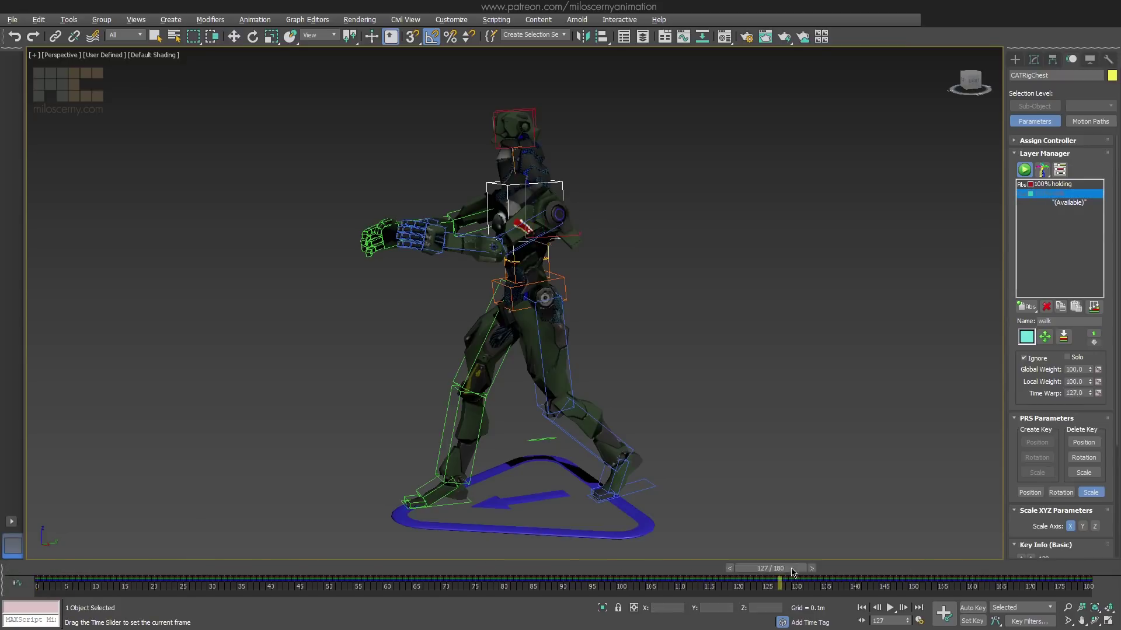
pyautogui.click(1072, 197)
pyautogui.moveTo(69, 571); pyautogui.dragTo(281, 580)
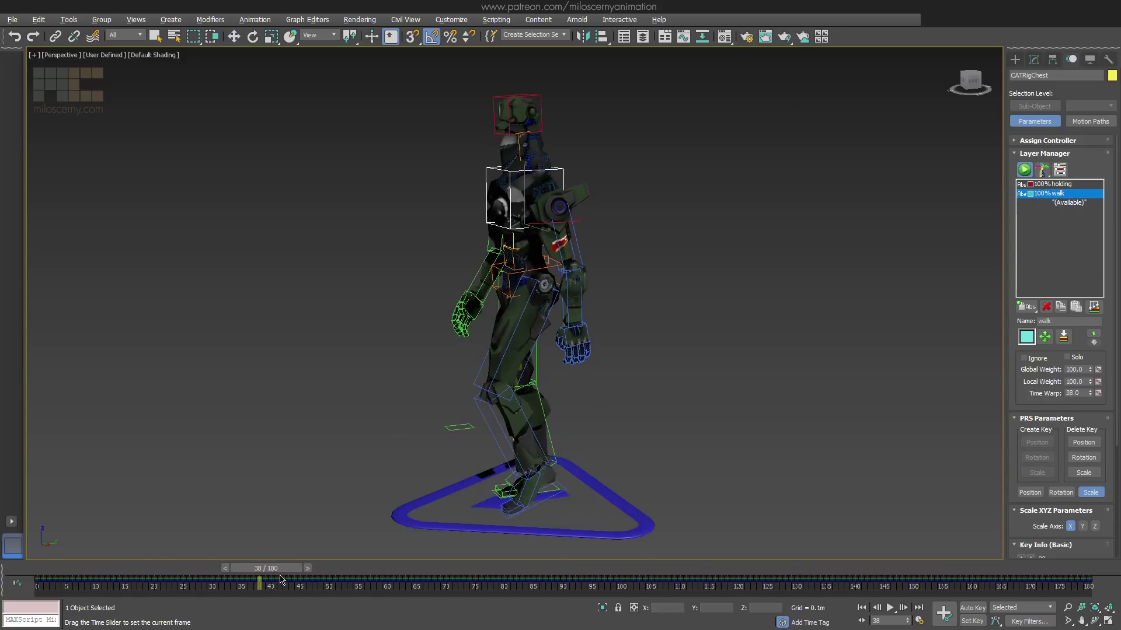
# Set the walk layer's local weight to 0 for the mech's left arm and check the arm's pose across the timeline.
pyautogui.click(580, 247)
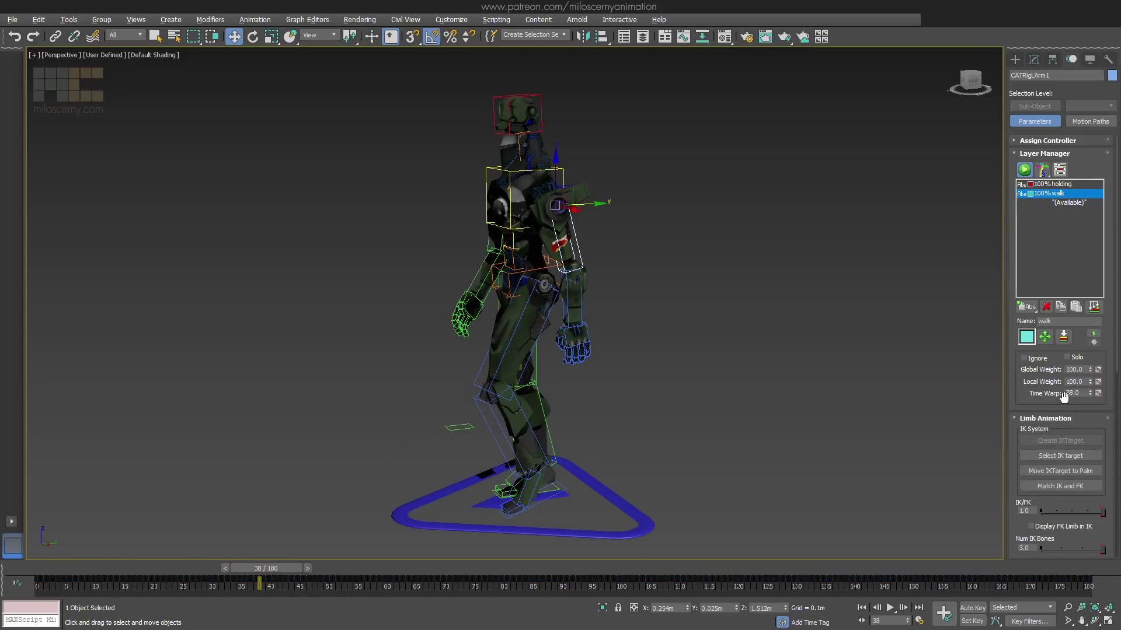
pyautogui.moveTo(1091, 385); pyautogui.dragTo(1086, 456)
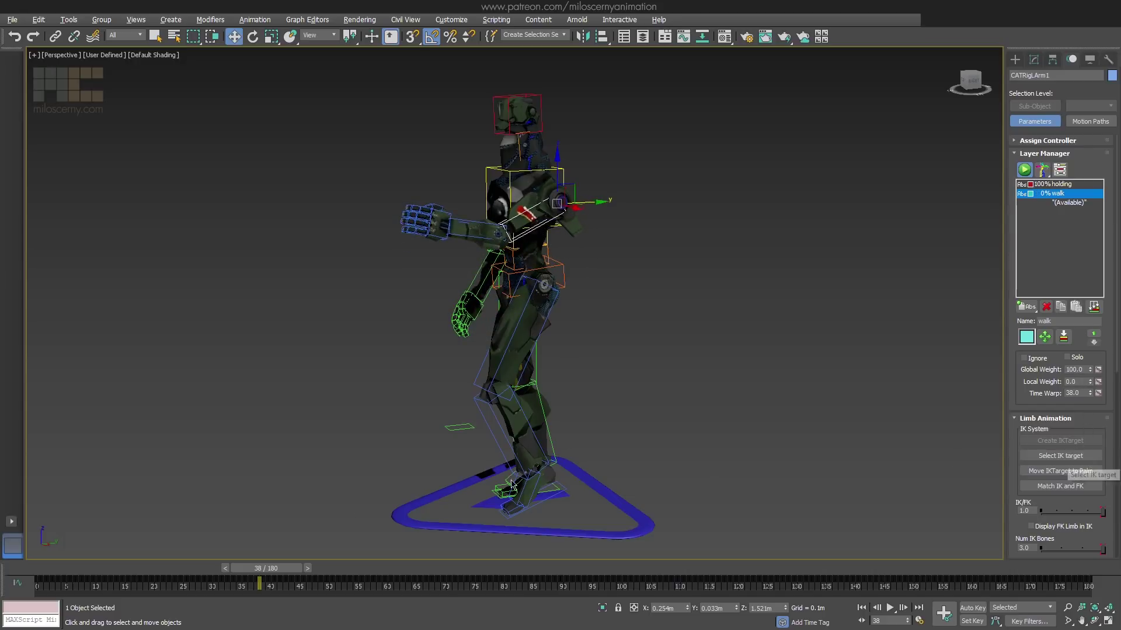
pyautogui.moveTo(274, 575); pyautogui.dragTo(730, 577)
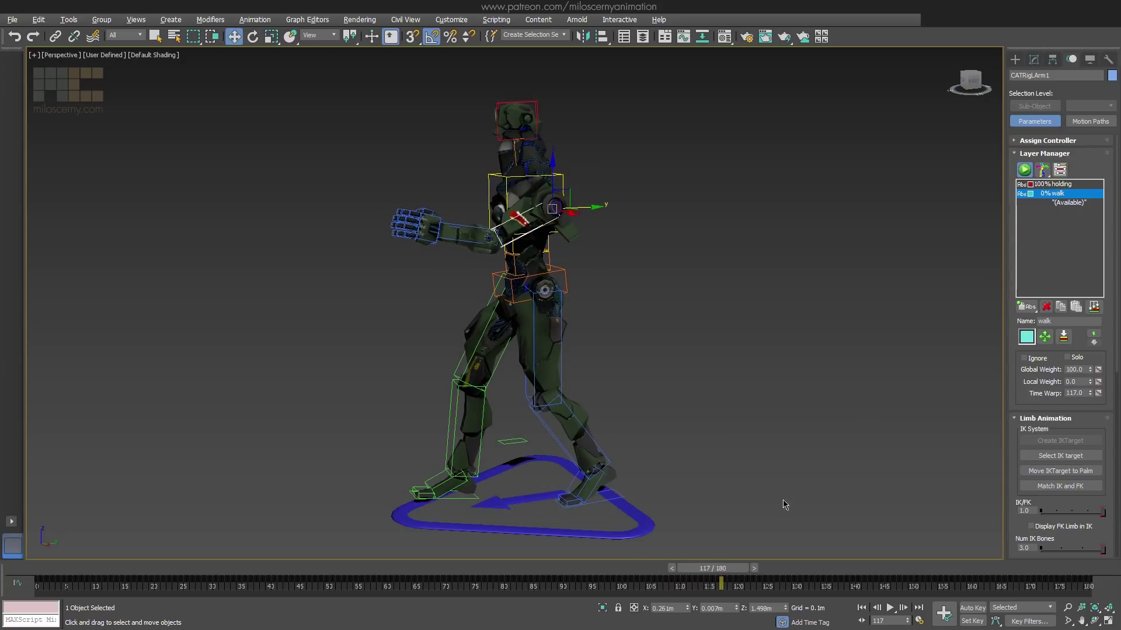
pyautogui.moveTo(733, 578); pyautogui.dragTo(175, 578)
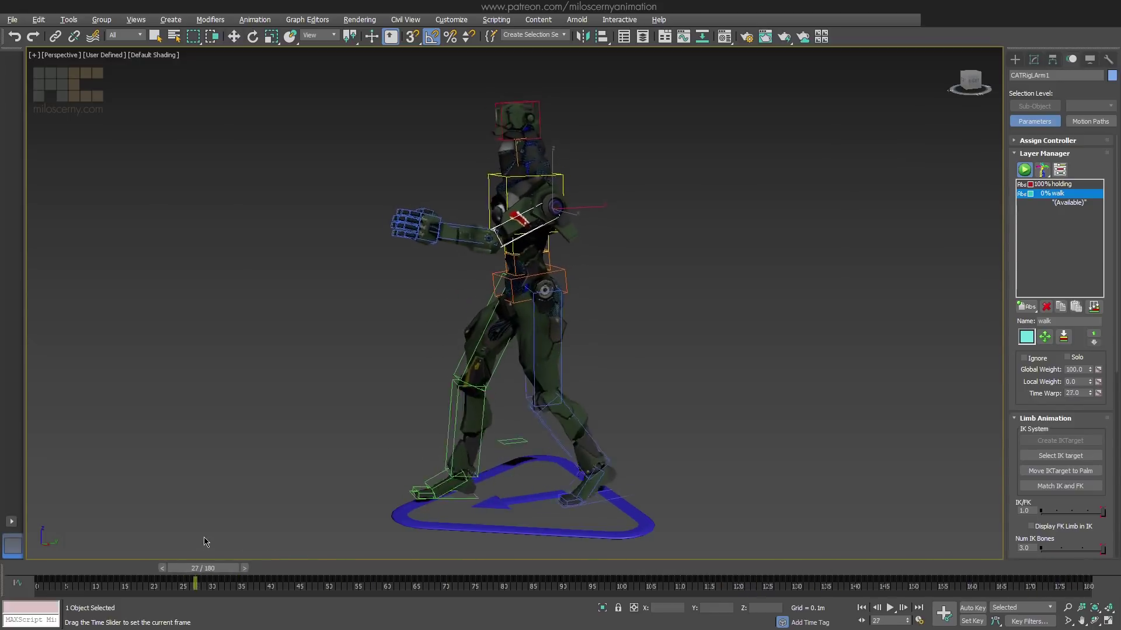
# Set the walk layer's local weight to 0 for the mech's right arm and preview the combined walk and holding animation.
pyautogui.press('w')
pyautogui.keyDown('alt'); pyautogui.moveTo(426, 322); pyautogui.dragTo(509, 318, button='middle'); pyautogui.keyUp('alt')
pyautogui.click(382, 243)
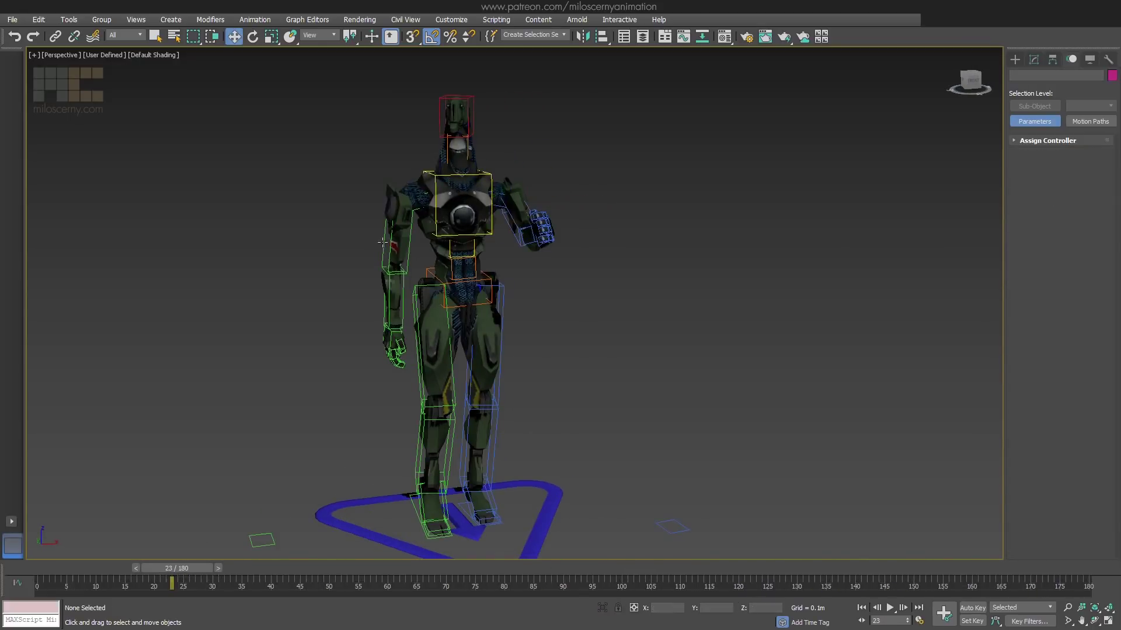
pyautogui.click(384, 243)
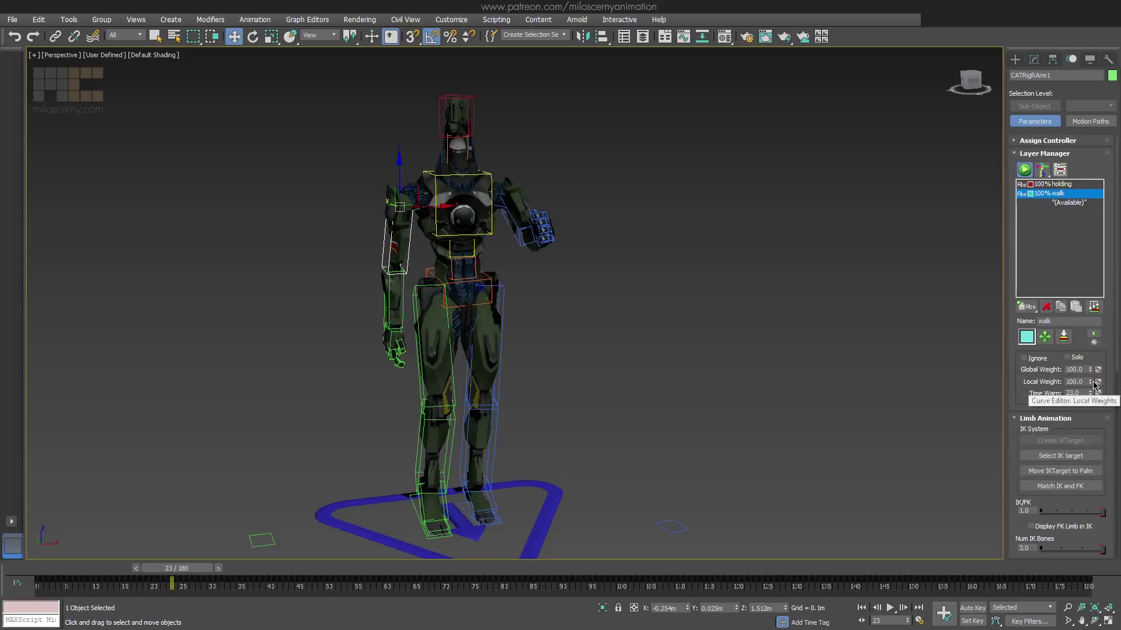
pyautogui.moveTo(1089, 402); pyautogui.dragTo(1056, 503)
pyautogui.keyDown('alt'); pyautogui.moveTo(750, 386); pyautogui.dragTo(684, 401, button='middle'); pyautogui.keyUp('alt')
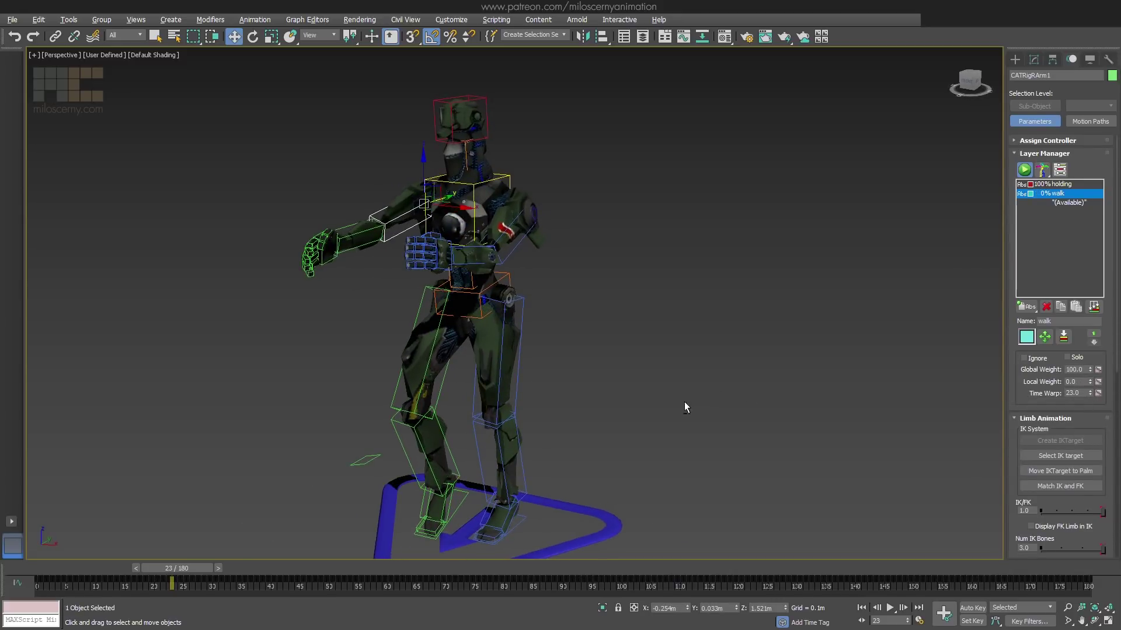
pyautogui.moveTo(174, 574); pyautogui.dragTo(1036, 577)
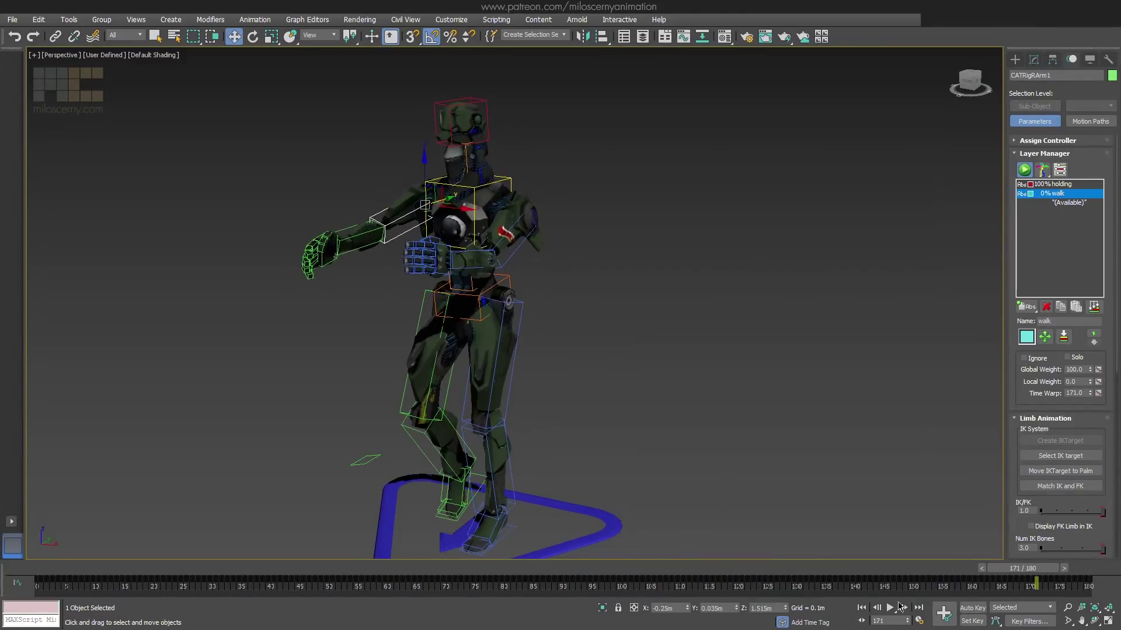
pyautogui.click(884, 610)
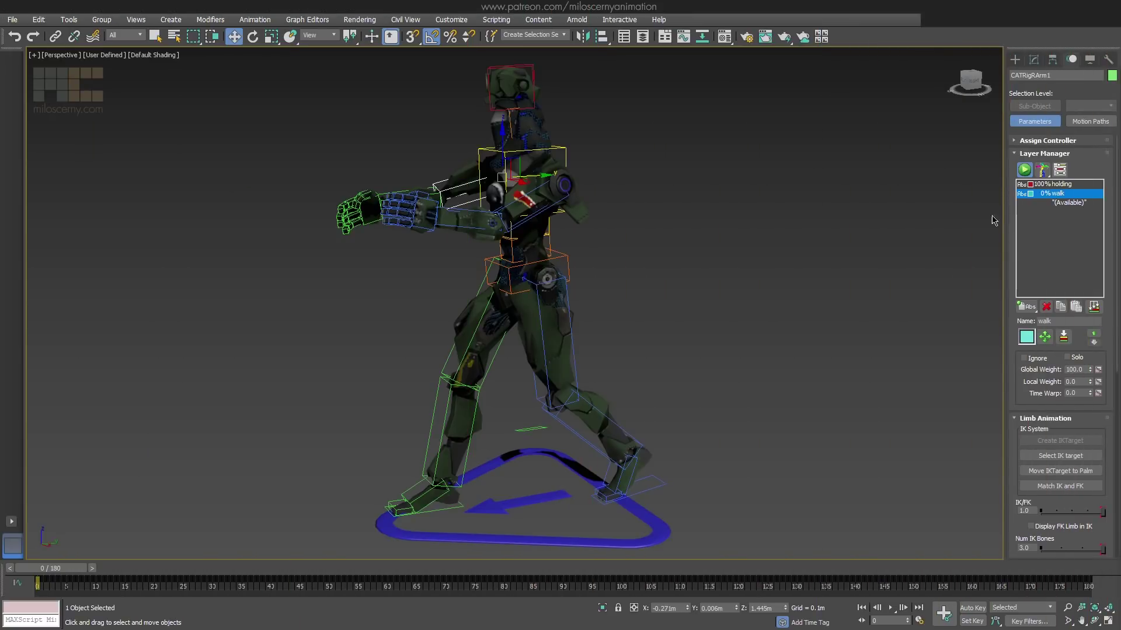
# Display the mech rig in its layer colours and raise the right arm's walk local weight during playback.
pyautogui.click(1040, 170)
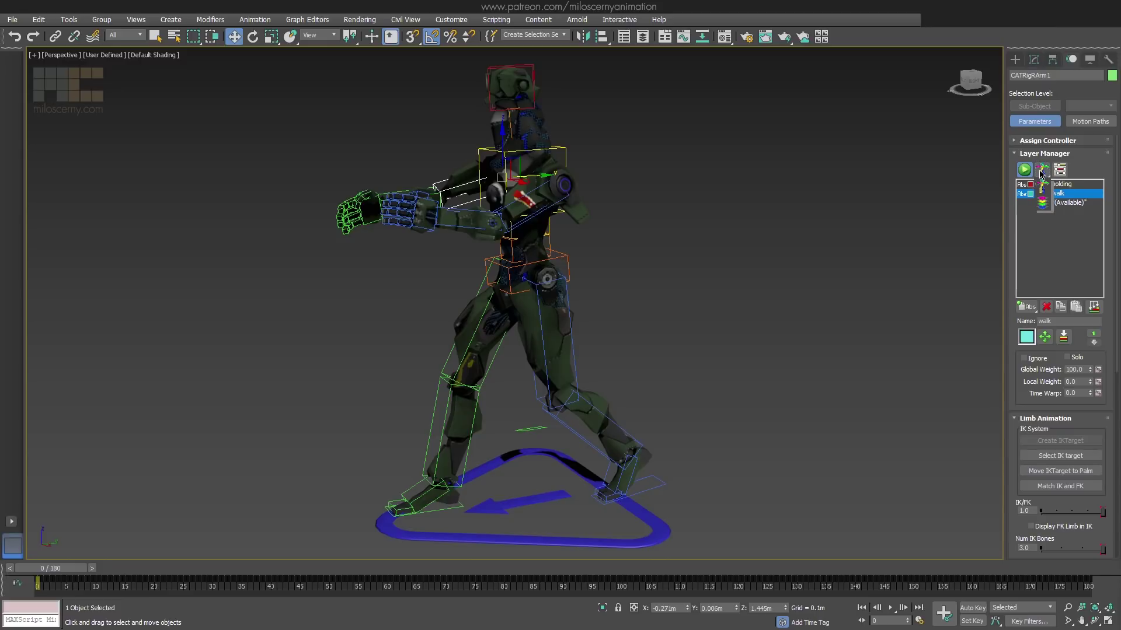
pyautogui.click(1043, 203)
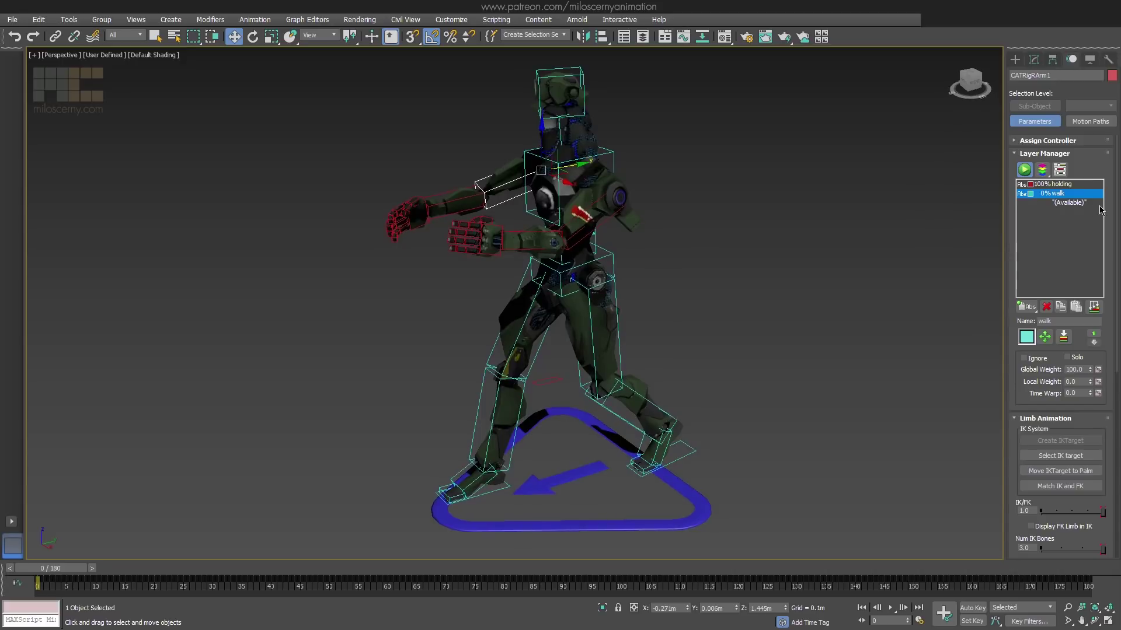
pyautogui.click(890, 607)
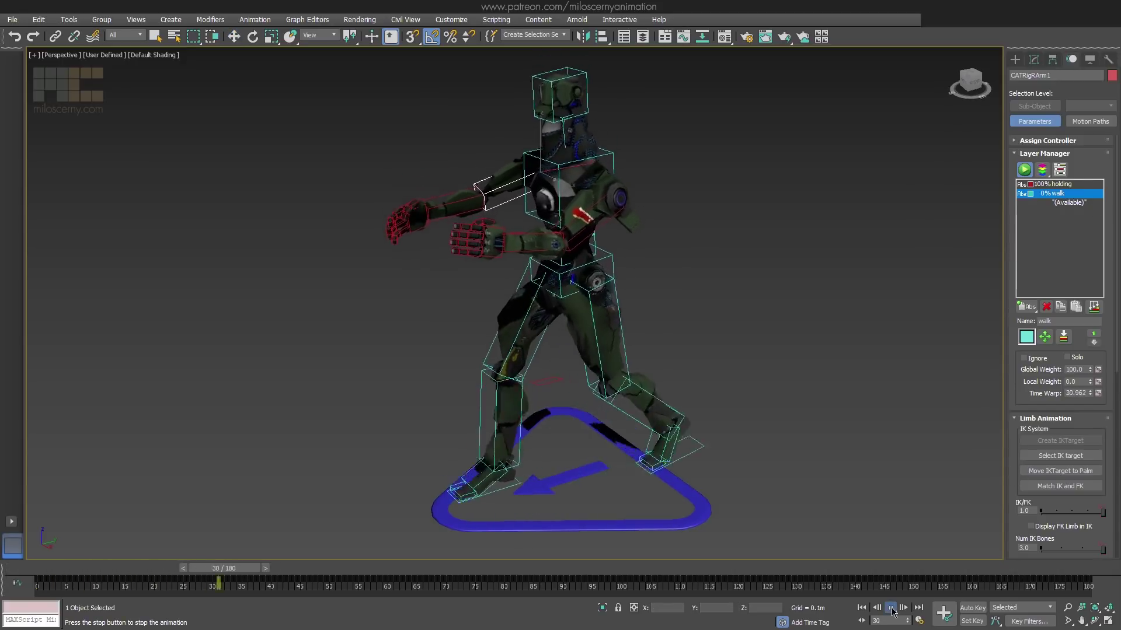
pyautogui.moveTo(1089, 381); pyautogui.dragTo(1093, 307)
pyautogui.click(890, 607)
pyautogui.click(603, 219)
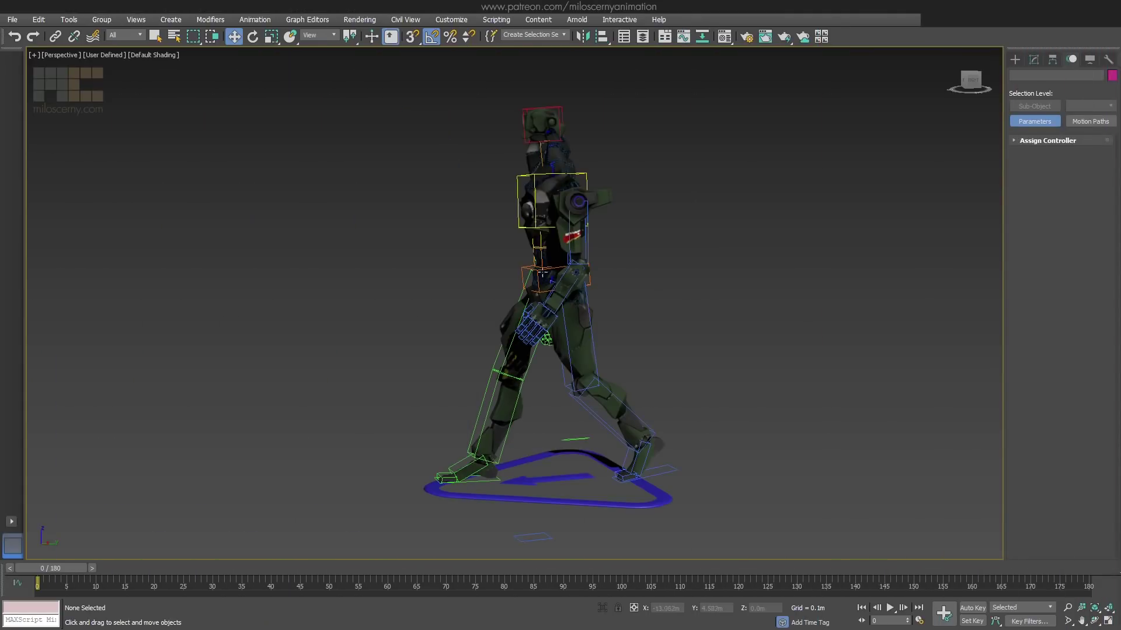
# Open the link info of the mech's pelvis and examine its Bone Hierarchy options for Setup and Animation Mode.
pyautogui.click(523, 269)
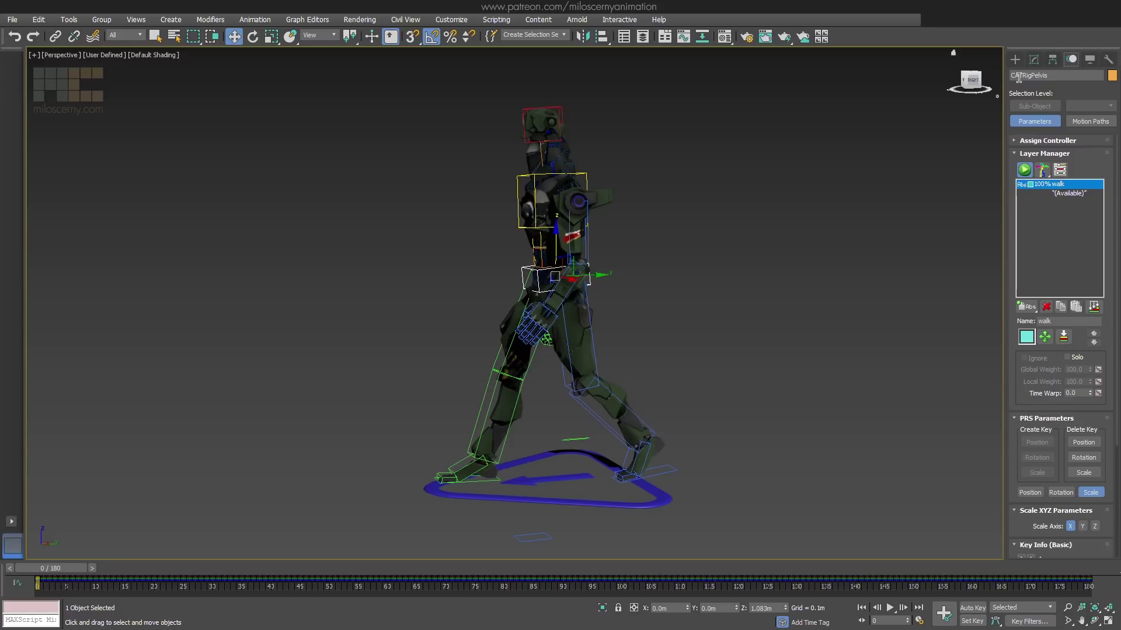
pyautogui.click(1050, 61)
pyautogui.click(1099, 95)
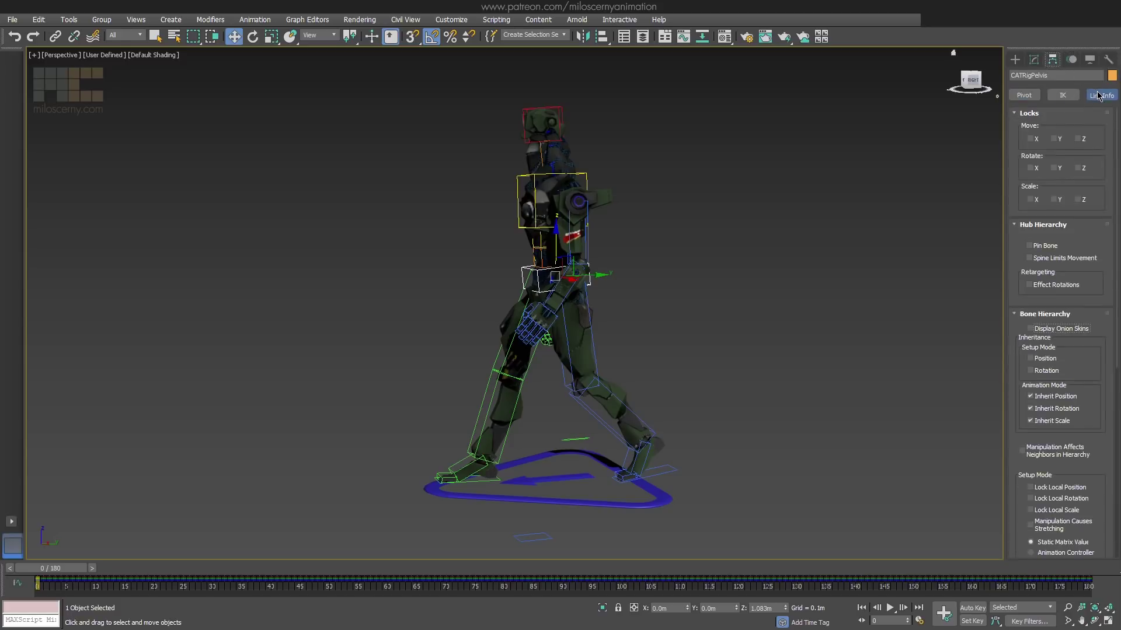
pyautogui.moveTo(1013, 387)
pyautogui.mouseDown()
pyautogui.moveTo(1007, 219)
pyautogui.moveTo(1003, 383)
pyautogui.mouseUp()
pyautogui.scroll(-4, 1011, 222)
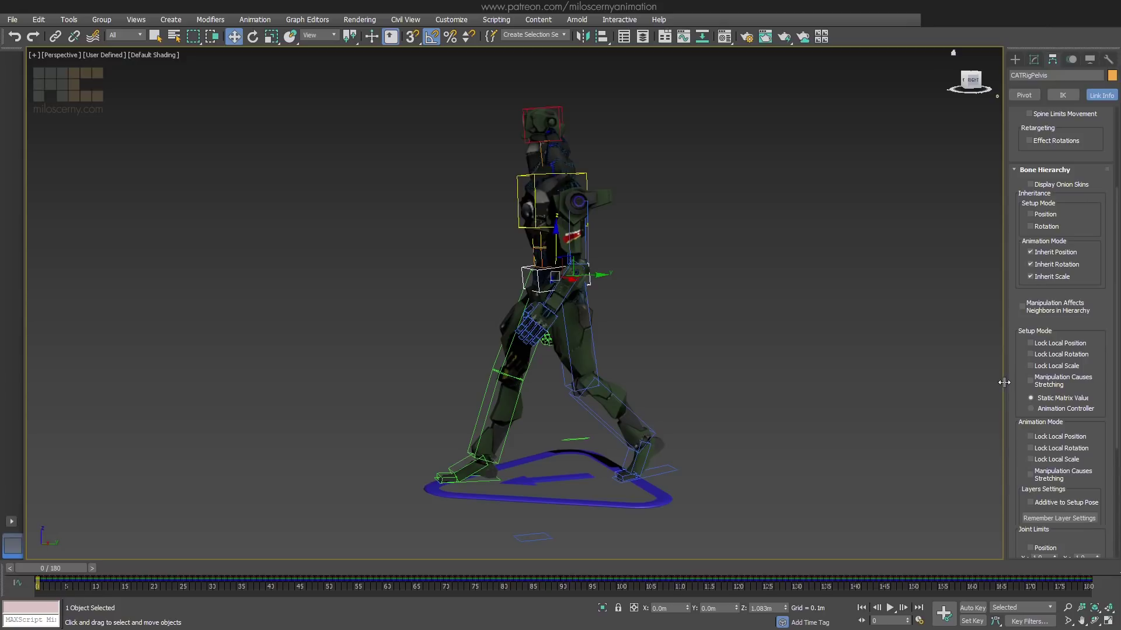